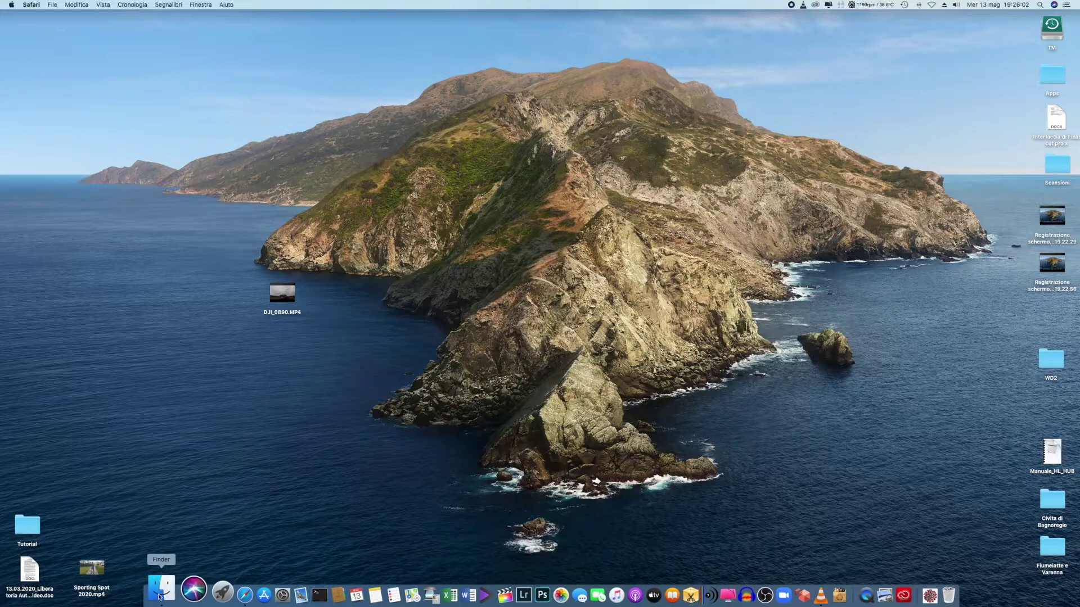
- Launch Safari from the Dock to show the Preferiti favourites start page
{"action": "left_click", "coordinate": [216, 595]}
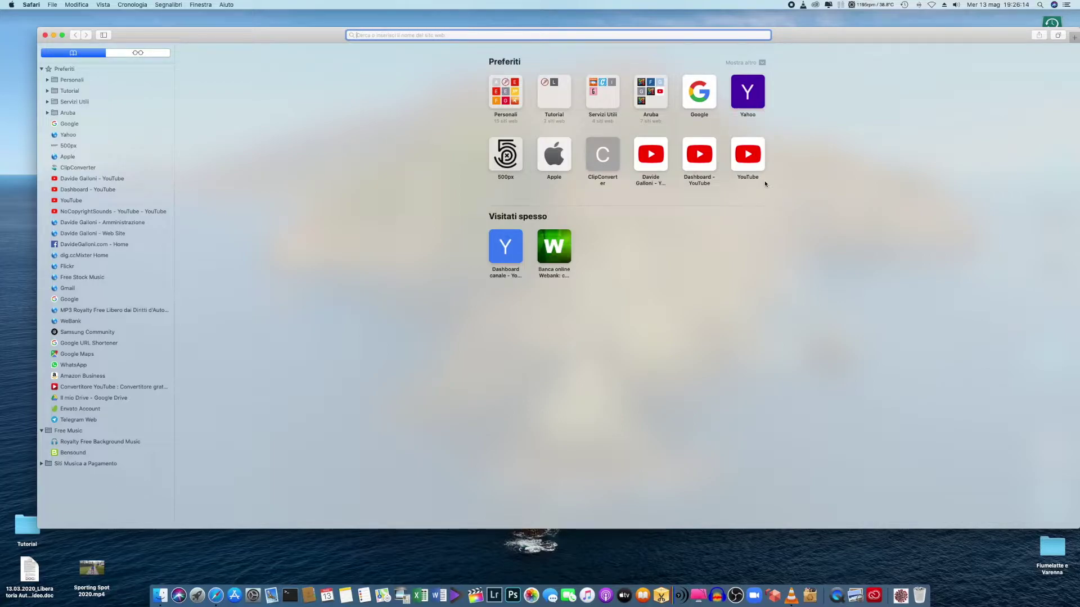
- Go from the YouTube favourite, via the avatar account menu, to the YouTube Studio channel dashboard
{"action": "left_click", "coordinate": [751, 162]}
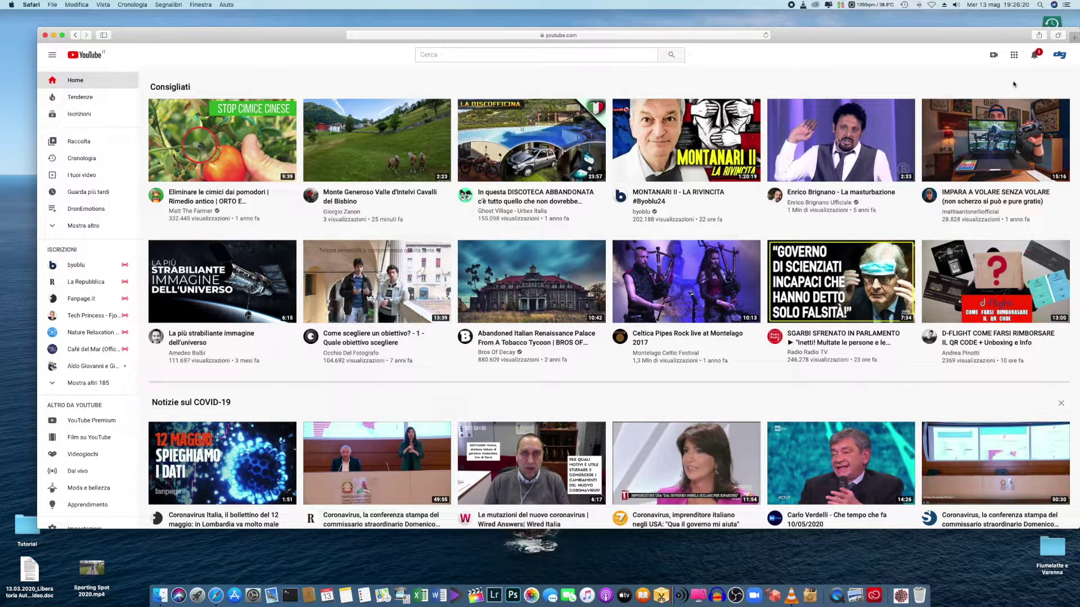
{"action": "left_click", "coordinate": [1061, 55]}
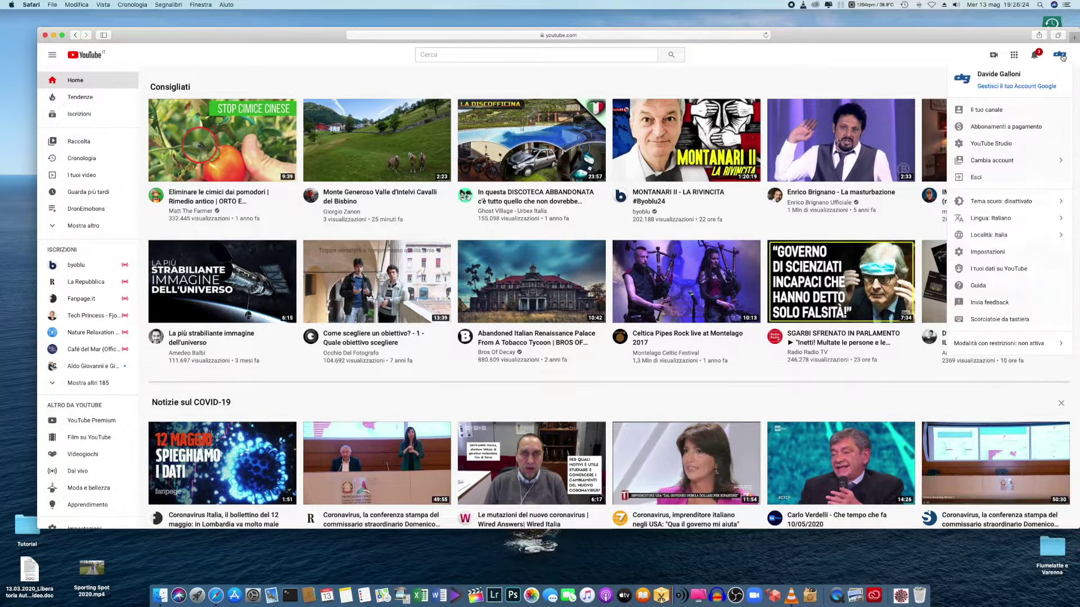
{"action": "left_click", "coordinate": [984, 144]}
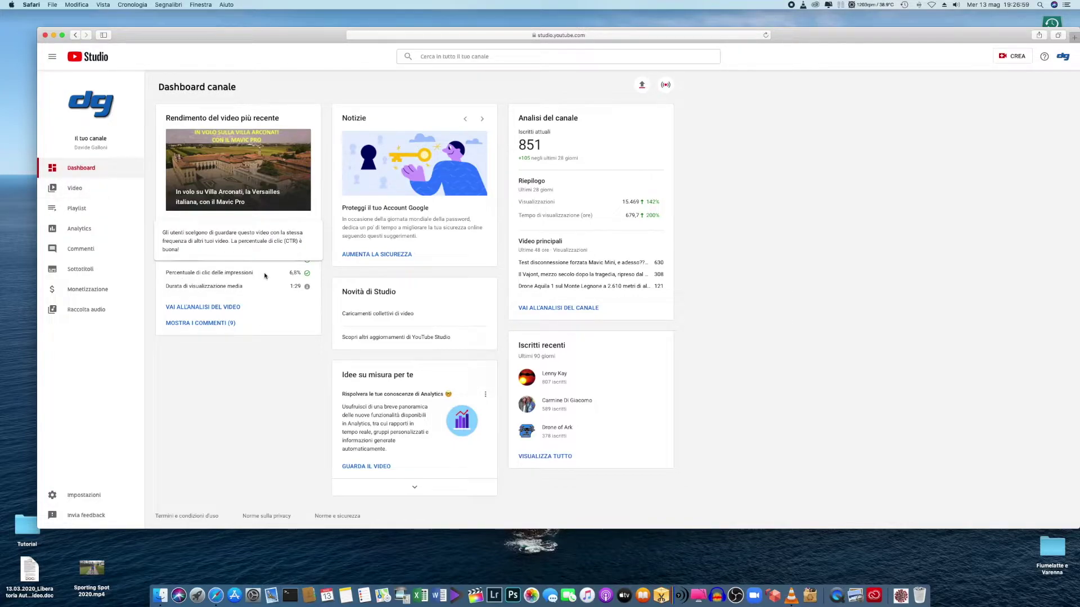
- Browse the uploaded-video list and the 4 playlists, then return to the Studio dashboard
{"action": "left_click", "coordinate": [76, 189]}
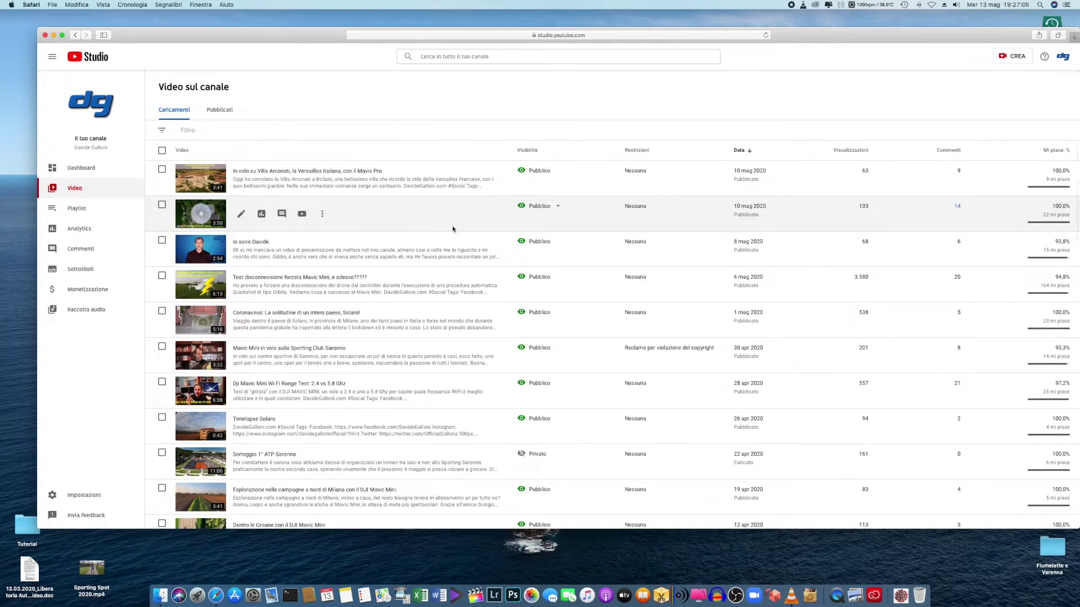
{"action": "mouse_move", "coordinate": [76, 208]}
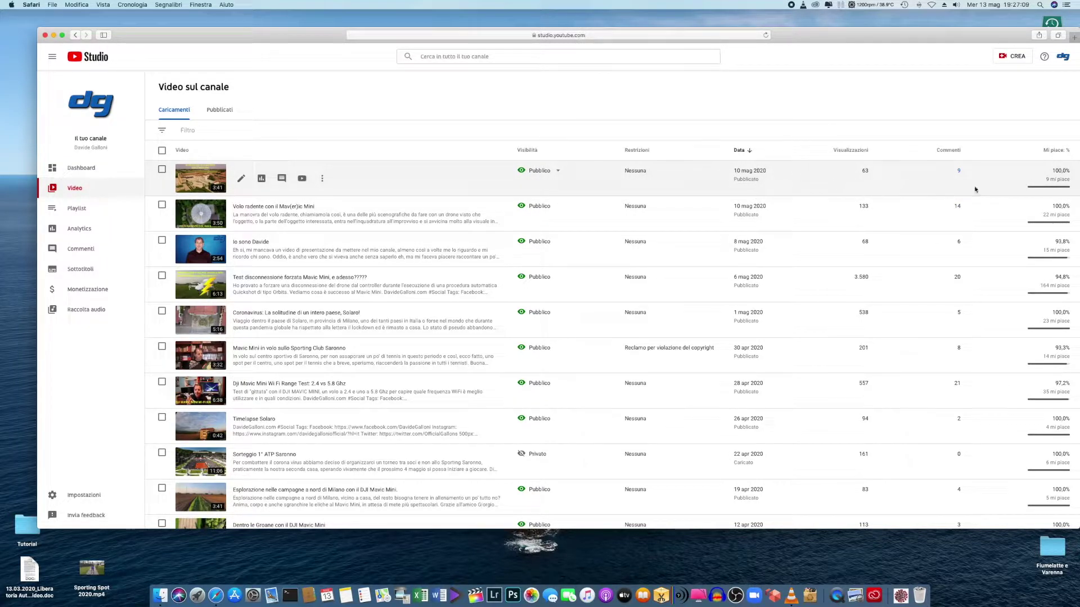
{"action": "left_click", "coordinate": [71, 210], "text": "super"}
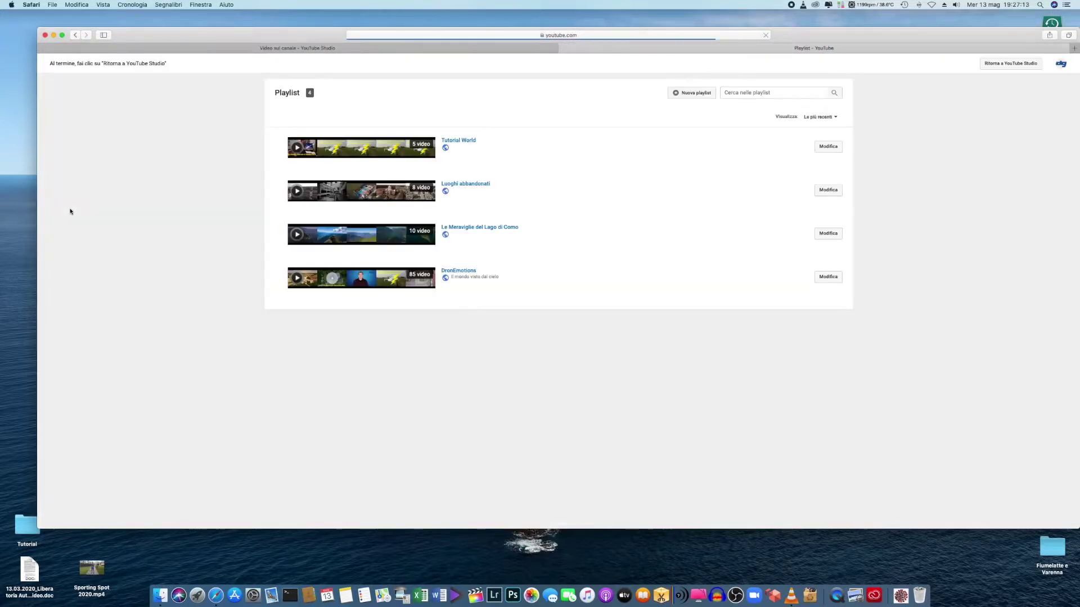
{"action": "left_click", "coordinate": [1007, 63]}
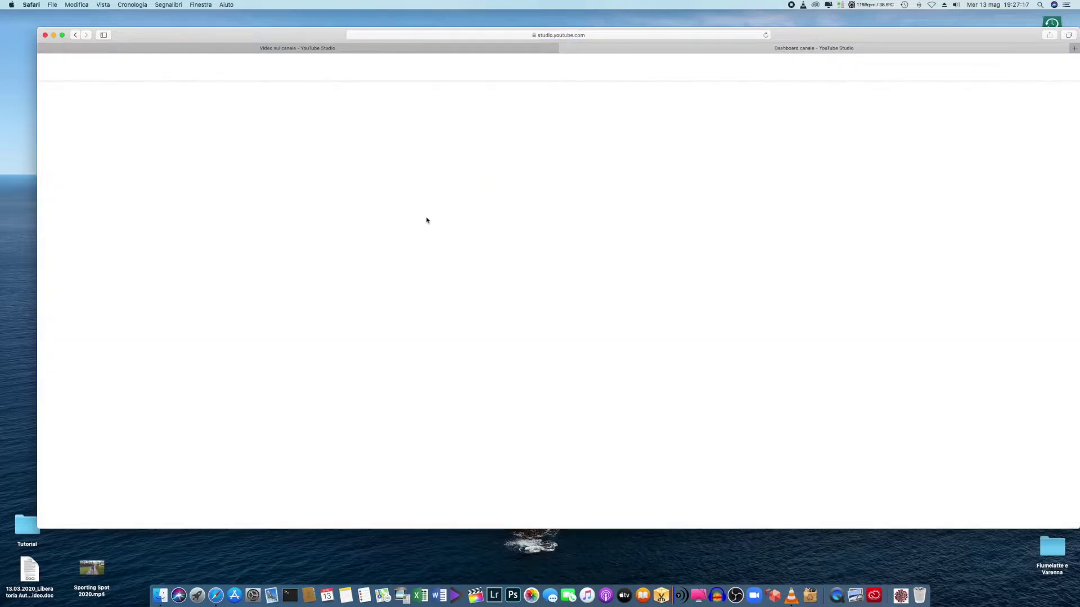
- Review the Analytics overview: 15.469 views, 679,7 watch hours, +105 subscribers in 28 days
{"action": "left_click", "coordinate": [76, 244]}
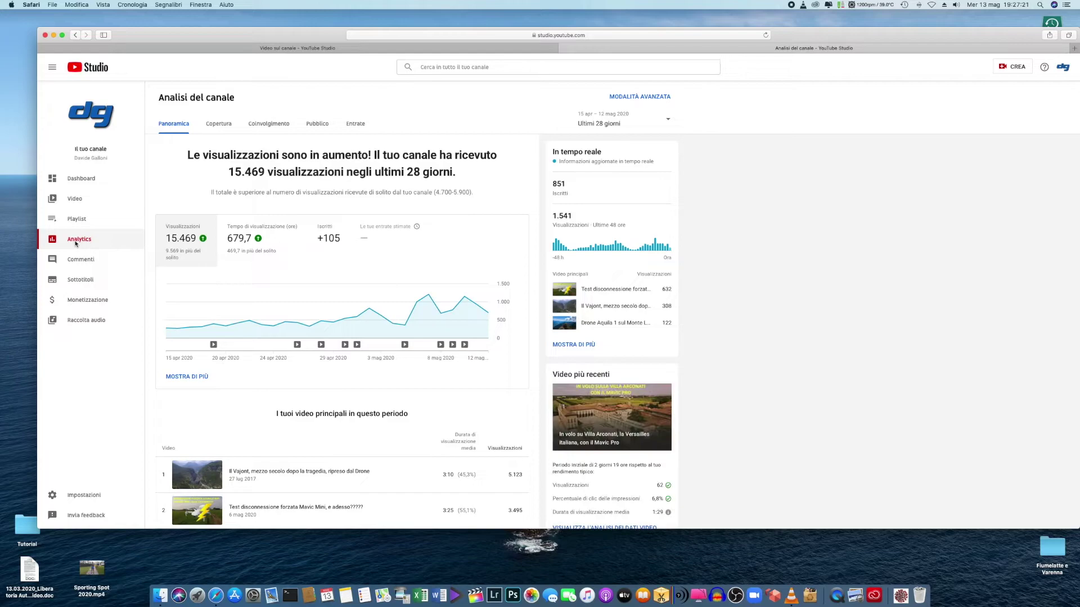
{"action": "scroll", "coordinate": [267, 248], "scroll_direction": "down", "scroll_amount": 3}
{"action": "scroll", "coordinate": [266, 255], "scroll_direction": "down", "scroll_amount": 5}
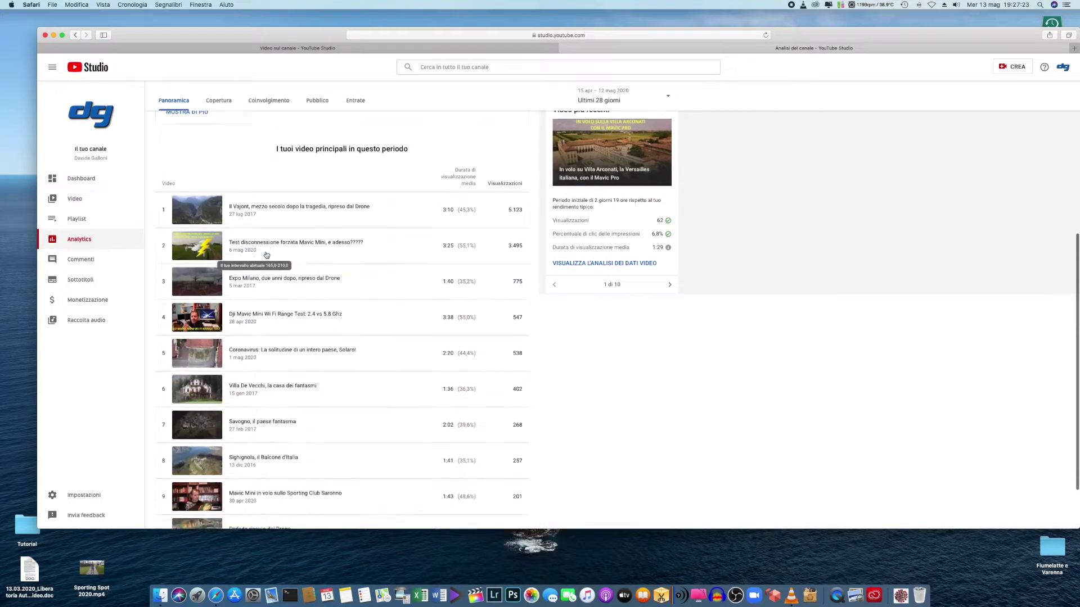
{"action": "scroll", "coordinate": [267, 255], "scroll_direction": "down", "scroll_amount": 1}
{"action": "scroll", "coordinate": [267, 255], "scroll_direction": "up", "scroll_amount": 2}
{"action": "scroll", "coordinate": [267, 255], "scroll_direction": "up", "scroll_amount": 3}
{"action": "scroll", "coordinate": [267, 254], "scroll_direction": "up", "scroll_amount": 2}
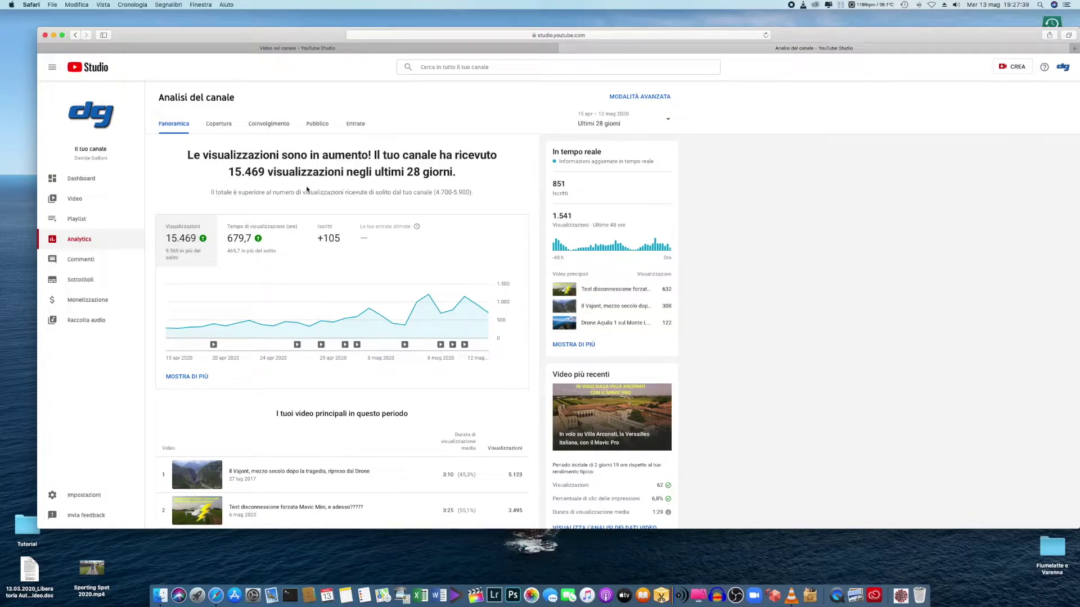
- Show the Commenti page listing published comments not yet replied to
{"action": "left_click", "coordinate": [82, 260]}
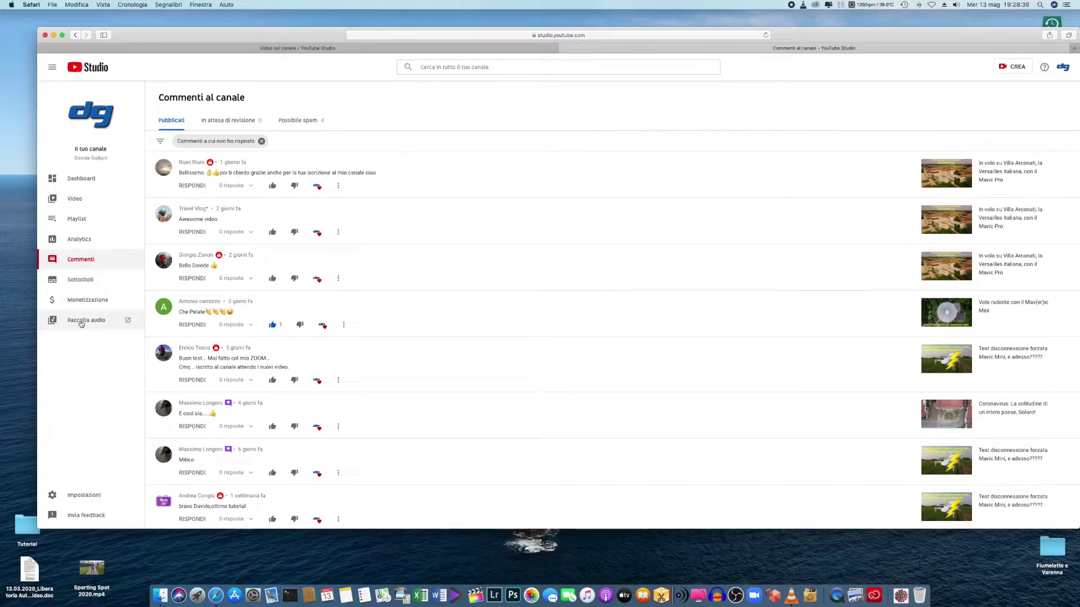
- Bring up the Impostazioni dialog, whose General page shows default currency EUR - euro
{"action": "left_click", "coordinate": [81, 500]}
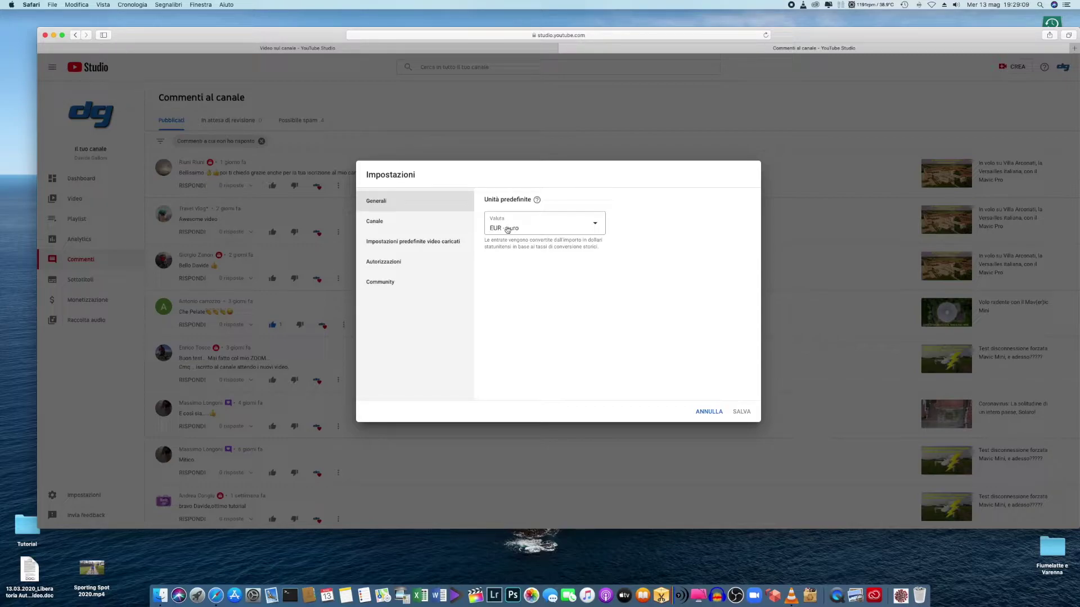
- Show the Canale basic info, with keywords like 'Riprese con Drone', 'Mavic Mini' and country Italia
{"action": "left_click", "coordinate": [375, 221]}
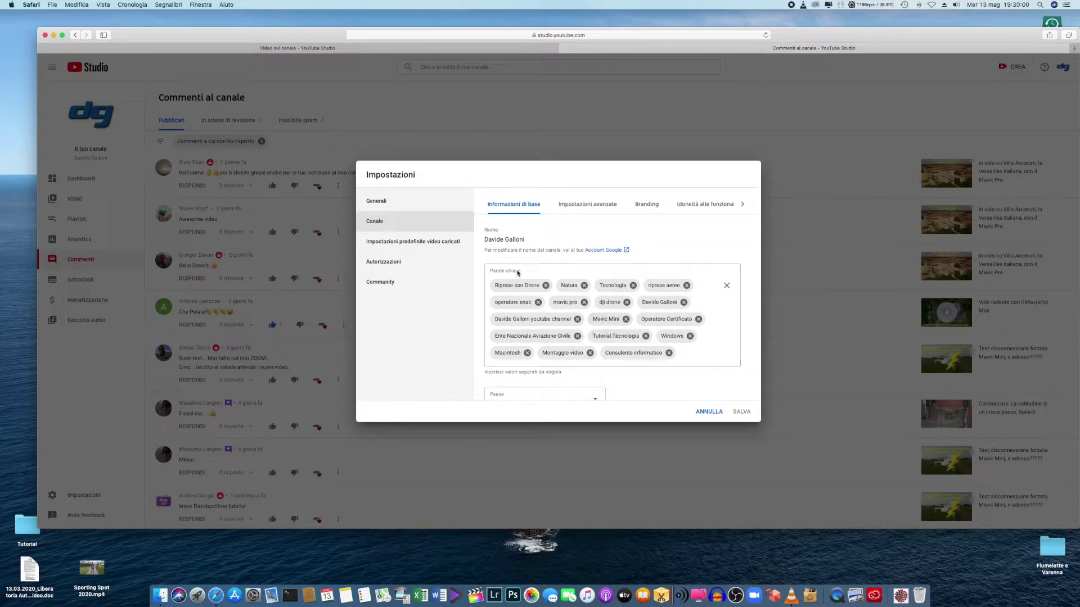
{"action": "scroll", "coordinate": [568, 360], "scroll_direction": "down", "scroll_amount": 2}
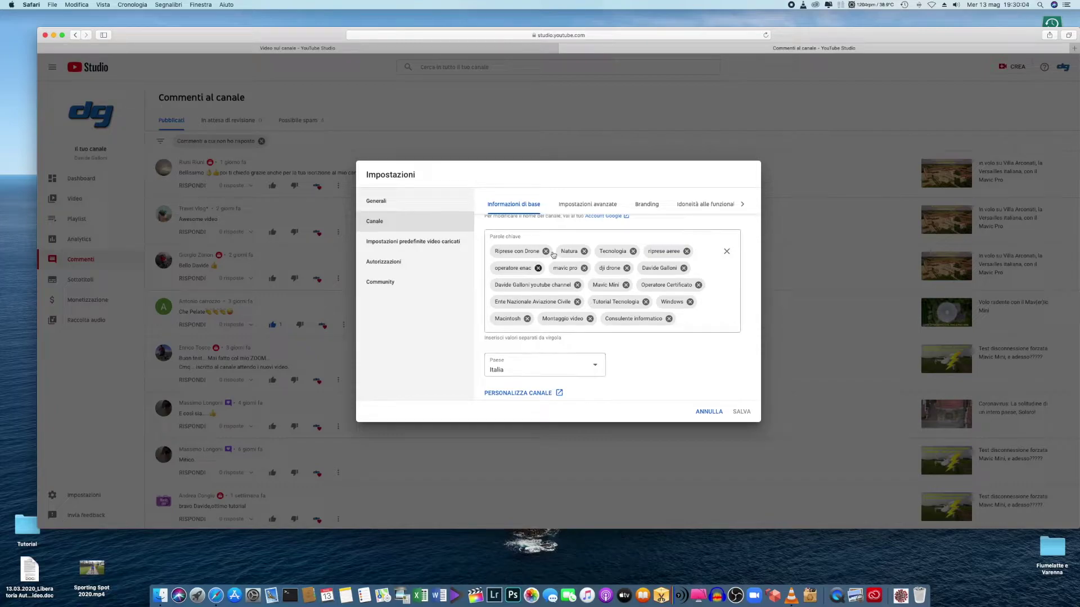
- Check the advanced channel settings: not made for kids, Google Ads linked, subscriber count shown
{"action": "left_click", "coordinate": [587, 204]}
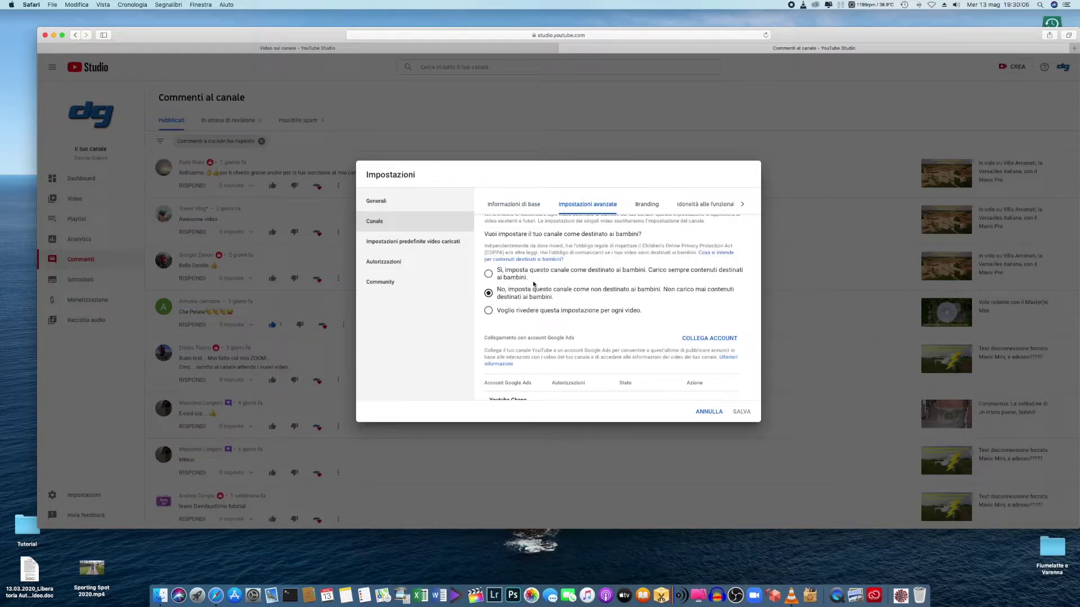
{"action": "scroll", "coordinate": [562, 271], "scroll_direction": "up", "scroll_amount": 2}
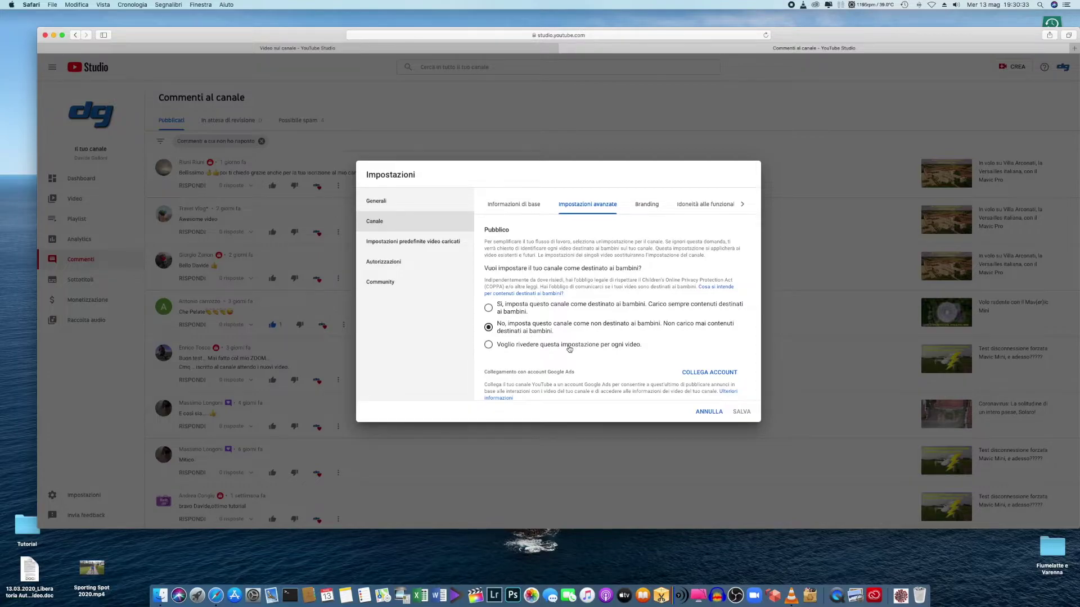
{"action": "scroll", "coordinate": [569, 348], "scroll_direction": "down", "scroll_amount": 5}
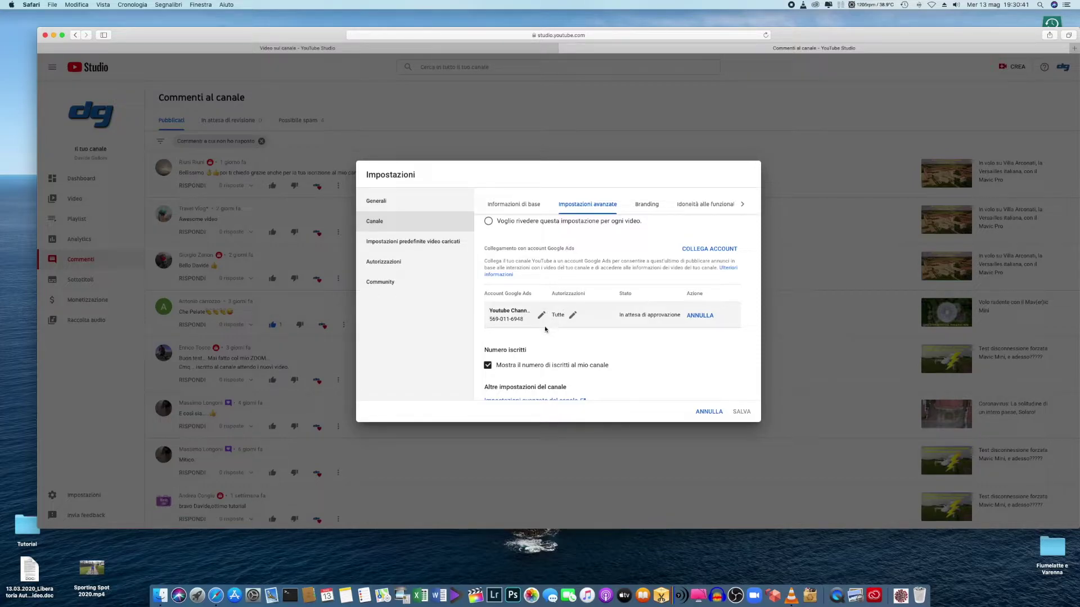
{"action": "mouse_move", "coordinate": [607, 315]}
{"action": "scroll", "coordinate": [597, 330], "scroll_direction": "down", "scroll_amount": 3}
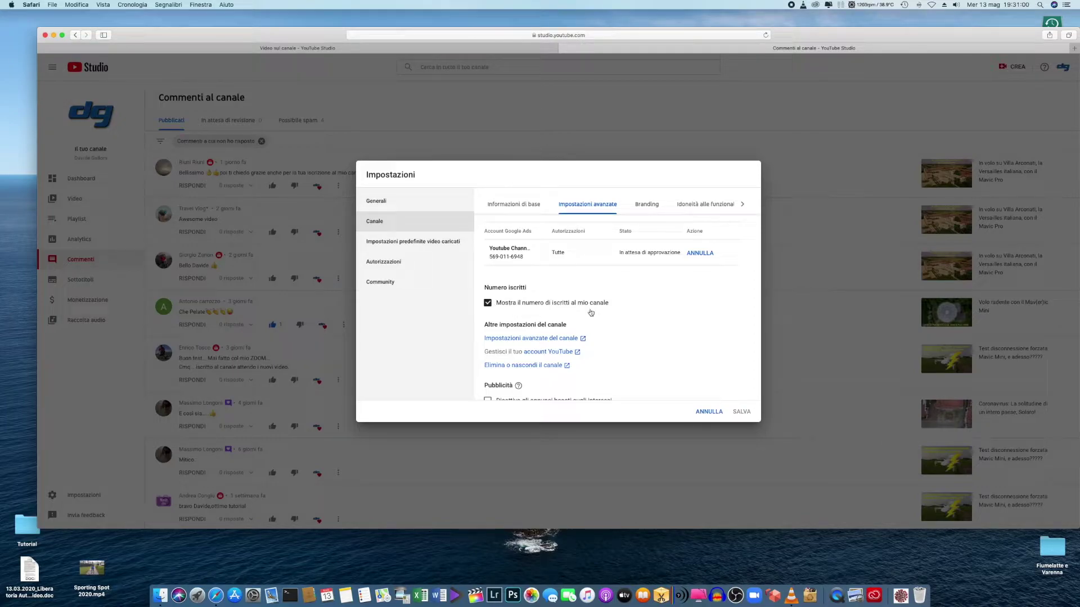
{"action": "scroll", "coordinate": [591, 313], "scroll_direction": "down", "scroll_amount": 2}
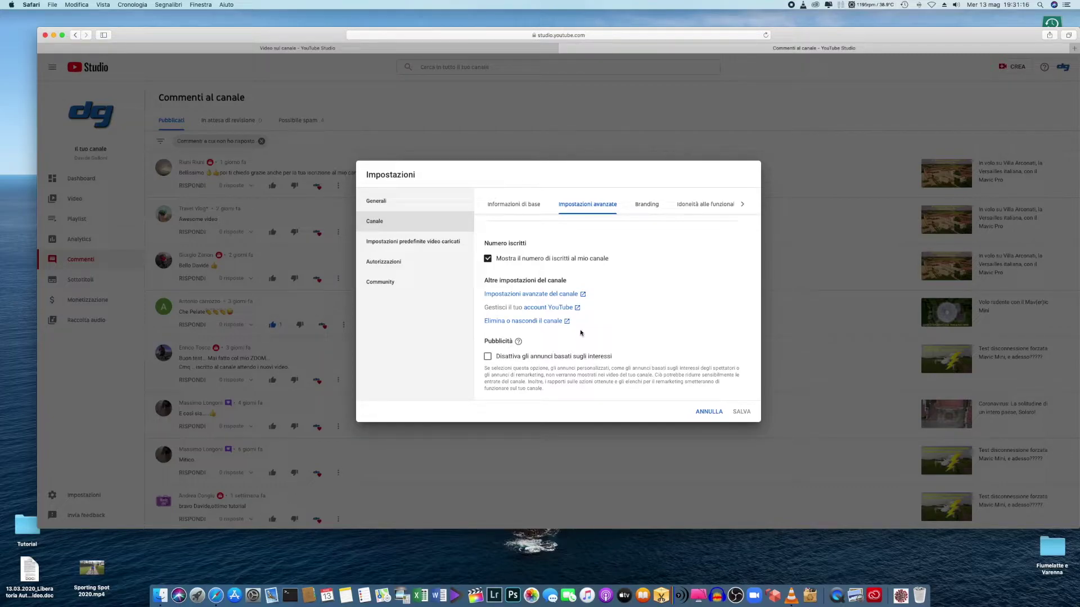
- View the Branding watermark settings, then feature eligibility with standard and phone-verified features active
{"action": "left_click", "coordinate": [648, 206]}
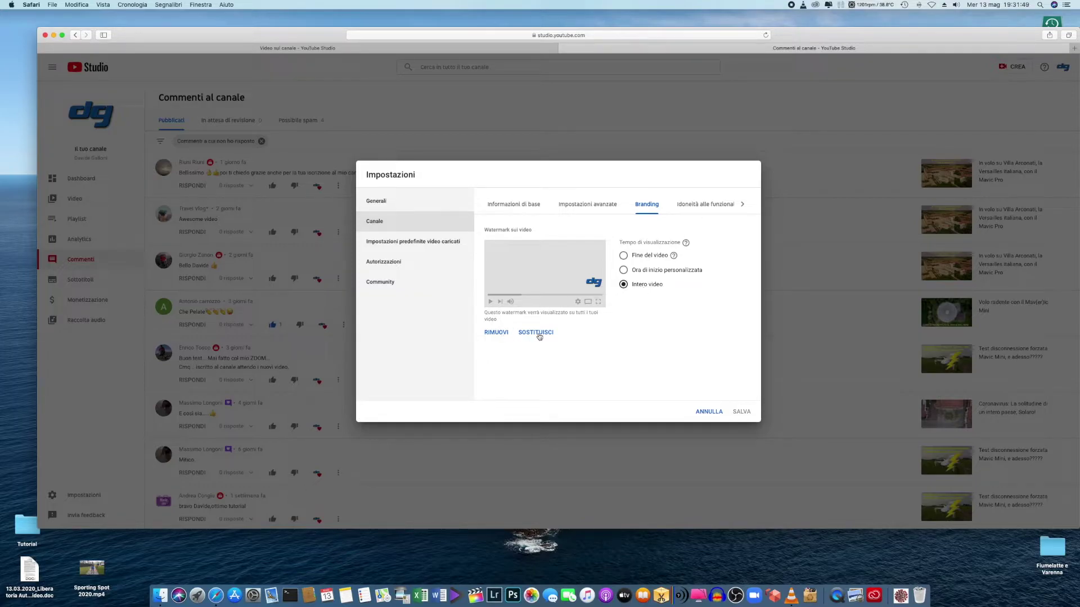
{"action": "left_click", "coordinate": [709, 207]}
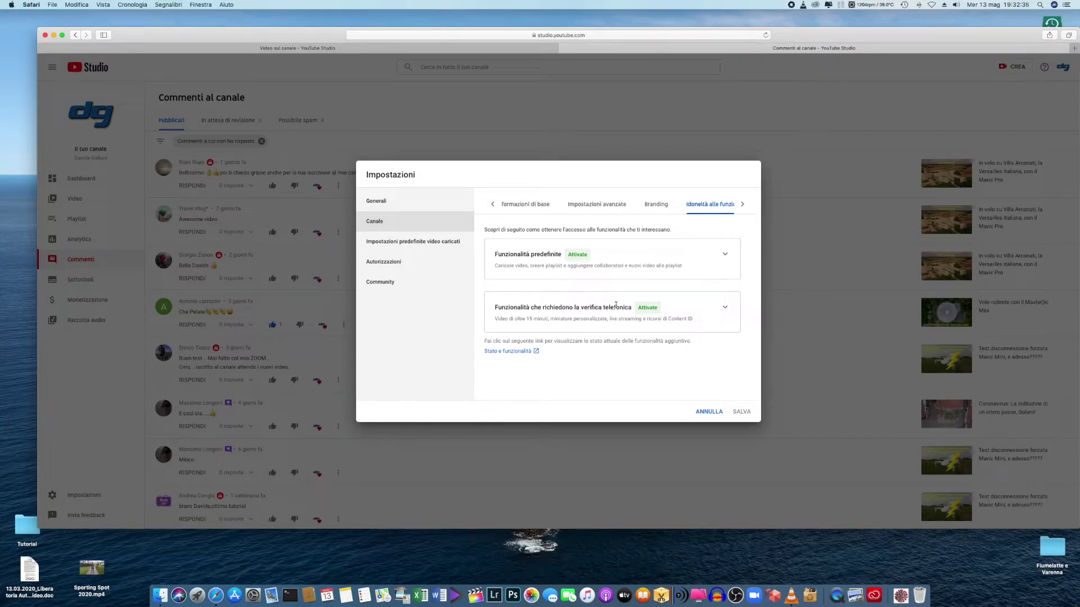
{"action": "left_click", "coordinate": [389, 243]}
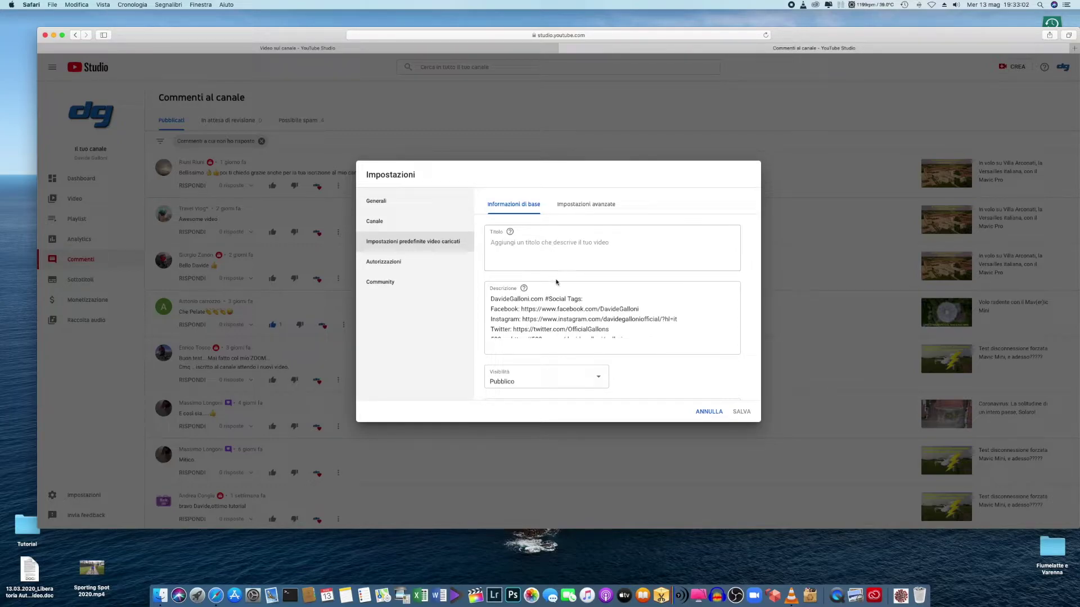
{"action": "left_click", "coordinate": [536, 290]}
{"action": "key", "text": "super+a"}
{"action": "scroll", "coordinate": [536, 290], "scroll_direction": "down", "scroll_amount": 2}
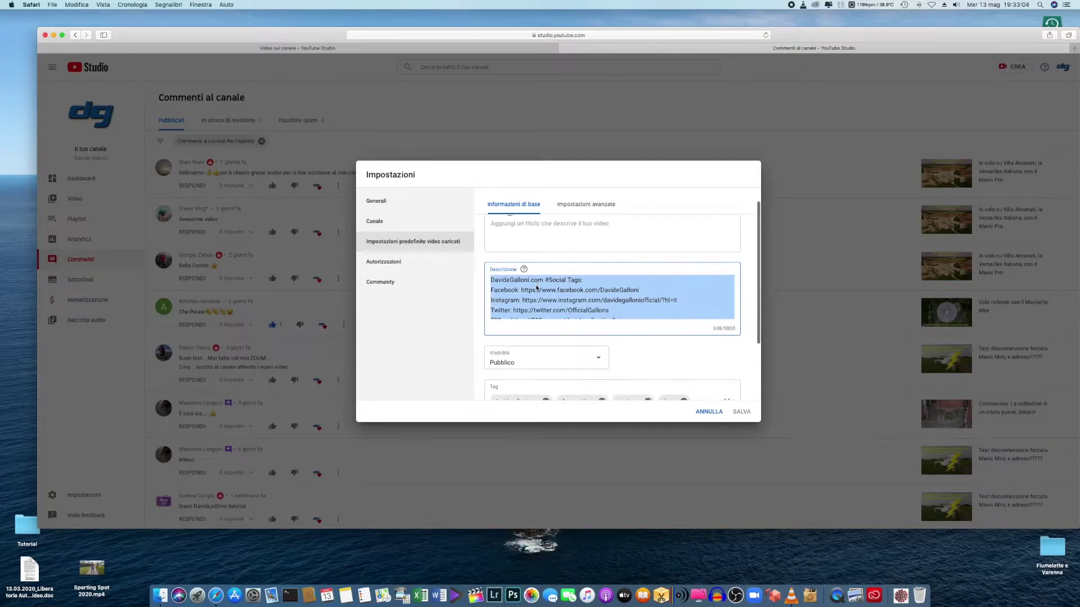
{"action": "left_click", "coordinate": [492, 264]}
{"action": "left_click", "coordinate": [491, 264]}
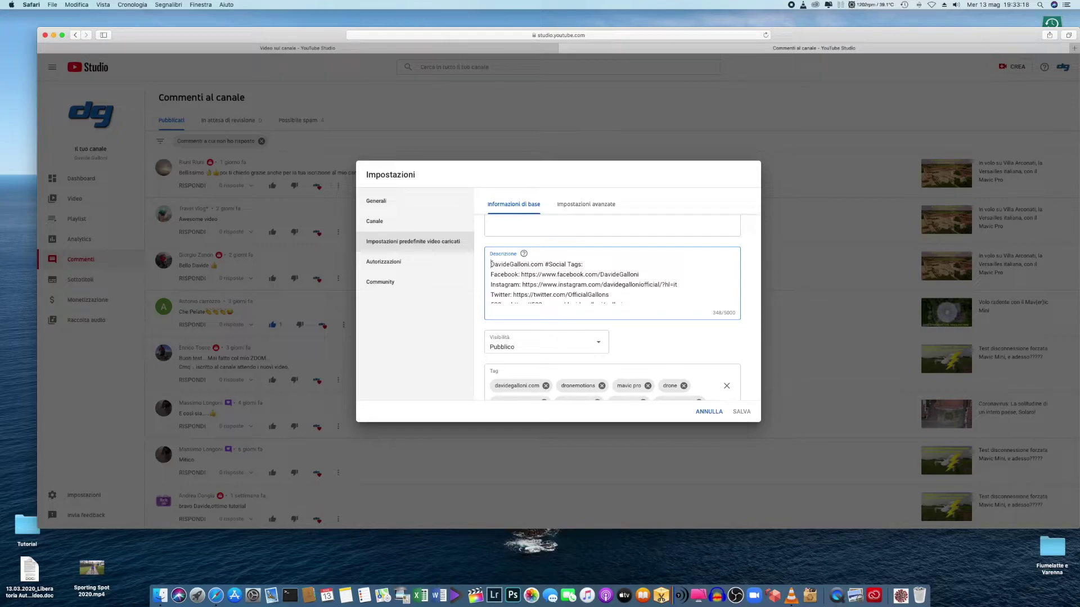
{"action": "scroll", "coordinate": [523, 270], "scroll_direction": "down", "scroll_amount": 1}
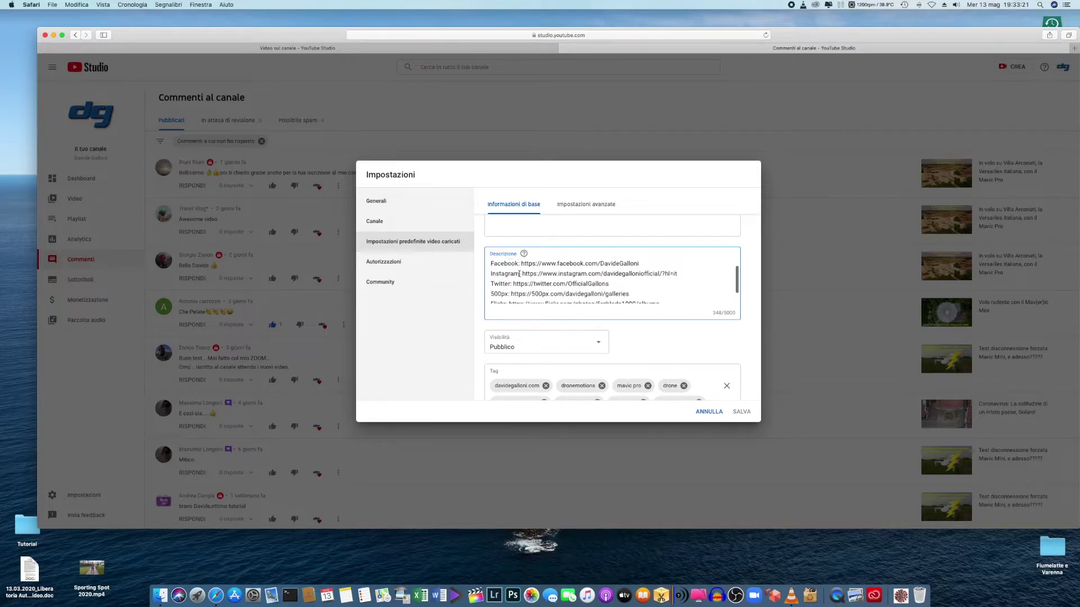
{"action": "scroll", "coordinate": [527, 275], "scroll_direction": "down", "scroll_amount": 2}
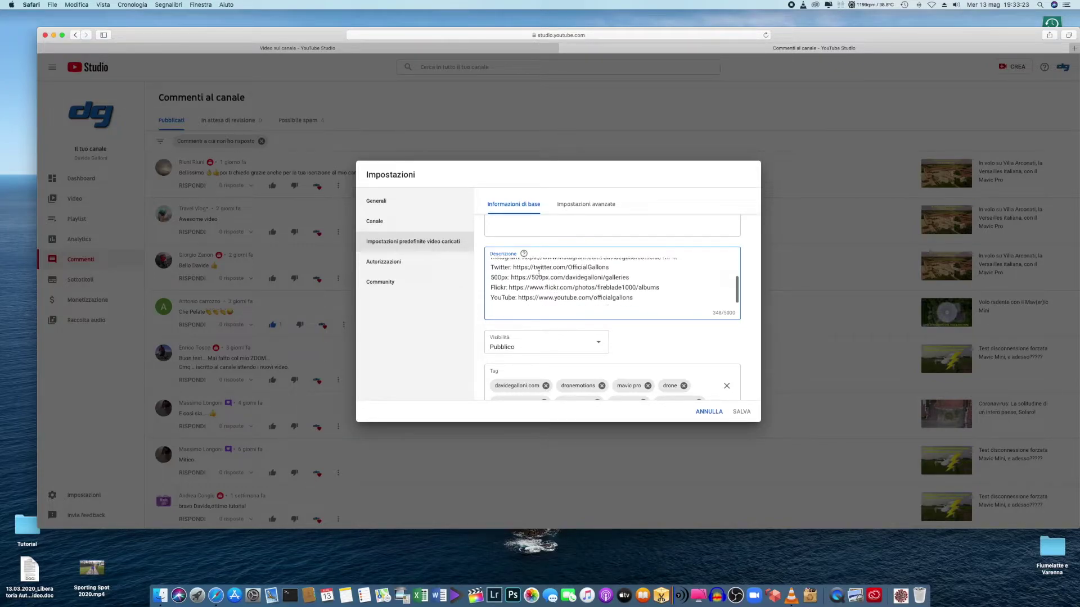
{"action": "scroll", "coordinate": [534, 275], "scroll_direction": "up", "scroll_amount": 3}
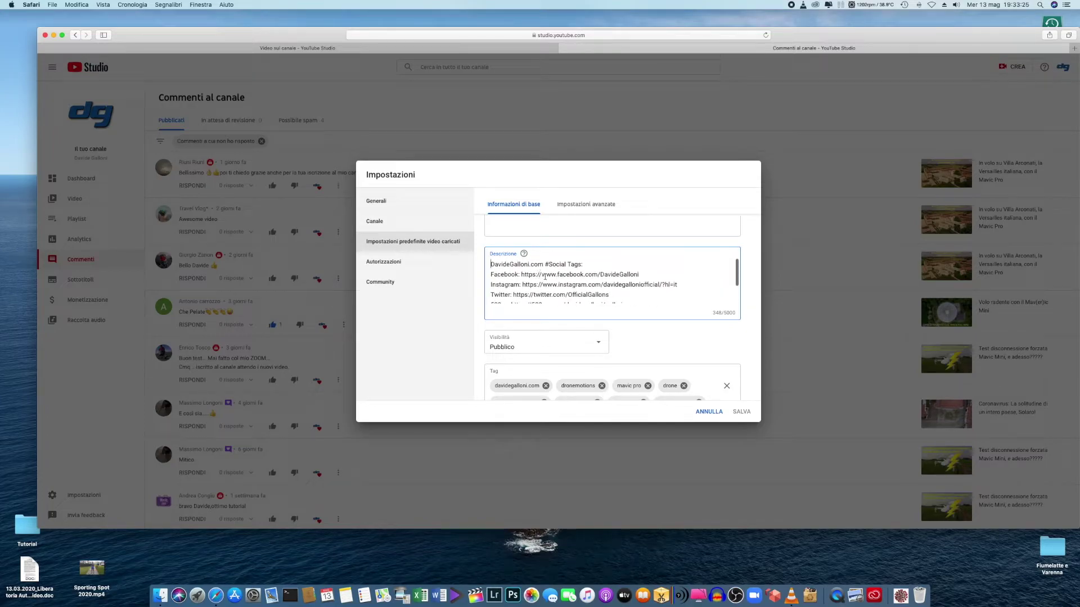
{"action": "scroll", "coordinate": [537, 329], "scroll_direction": "down", "scroll_amount": 1}
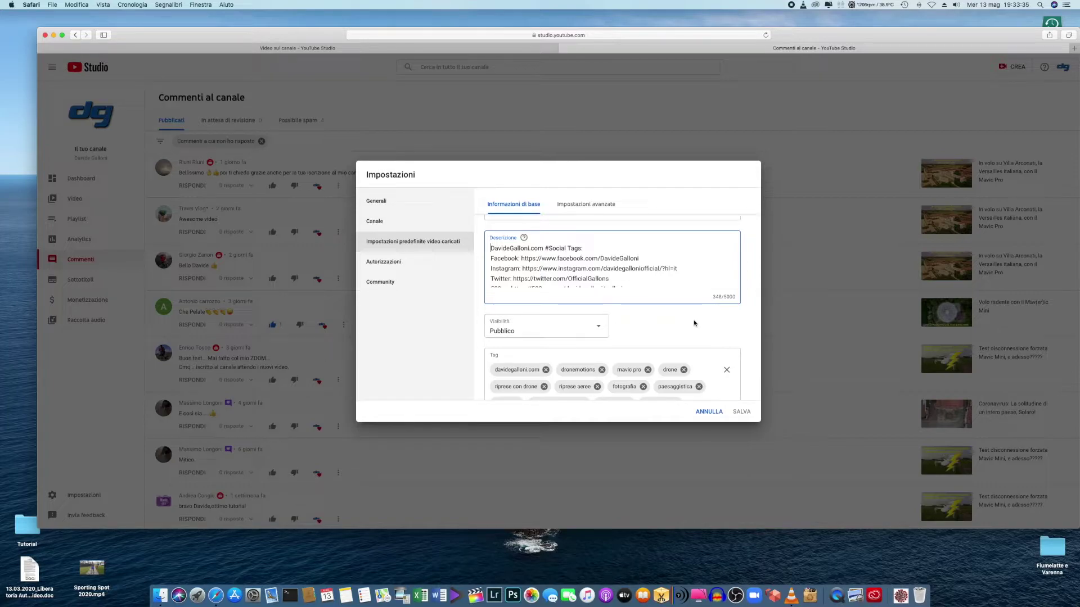
- Keep default upload visibility Pubblico and show advanced defaults: standard licence, Intrattenimento, Italiano
{"action": "left_click", "coordinate": [597, 327]}
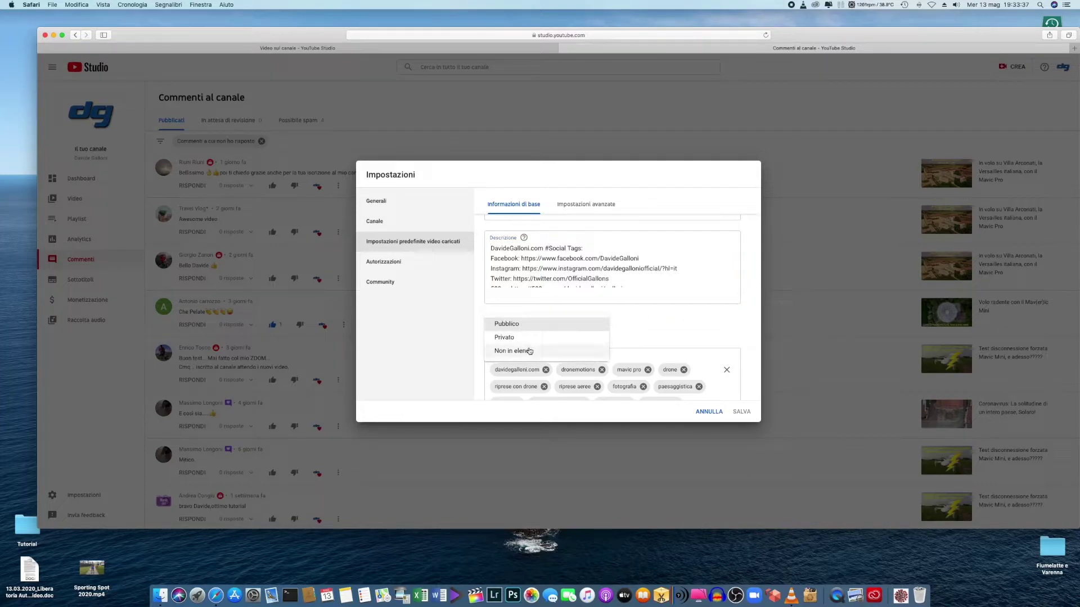
{"action": "left_click", "coordinate": [554, 324]}
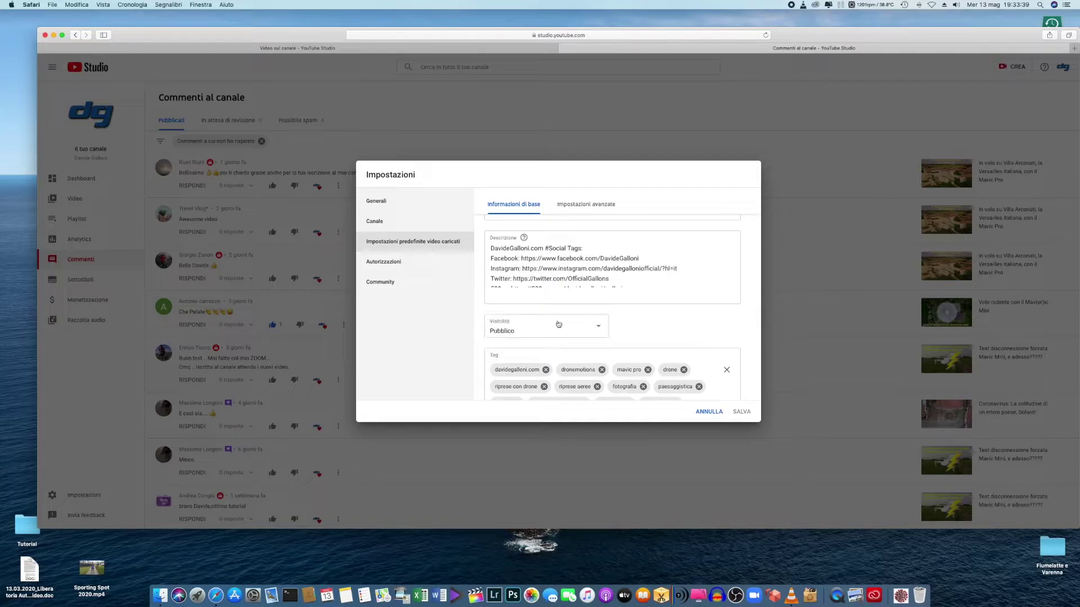
{"action": "scroll", "coordinate": [715, 316], "scroll_direction": "down", "scroll_amount": 2}
{"action": "scroll", "coordinate": [716, 316], "scroll_direction": "down", "scroll_amount": 1}
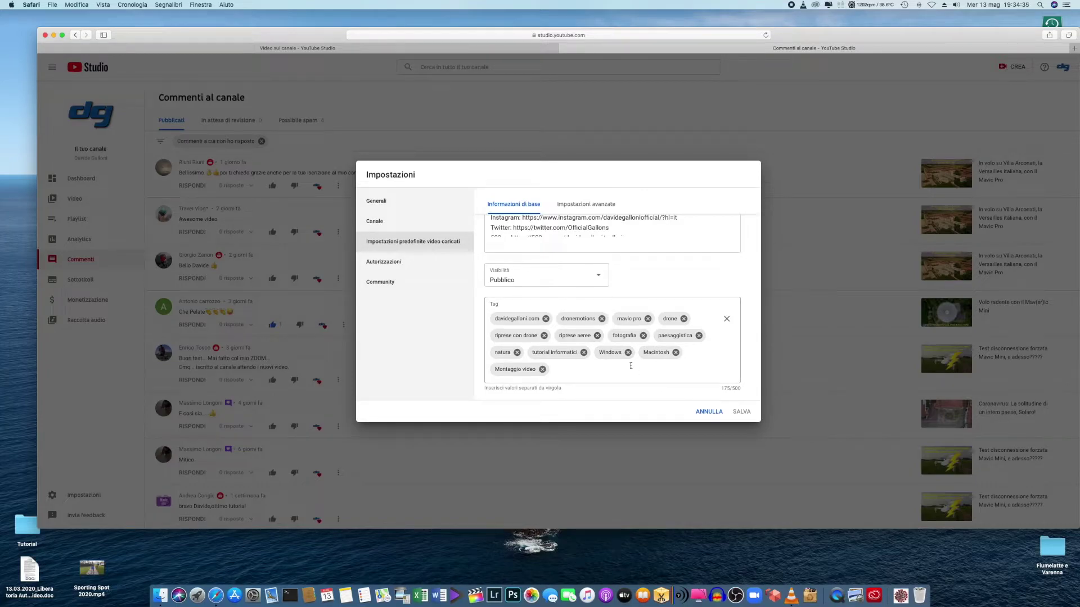
{"action": "left_click", "coordinate": [582, 204]}
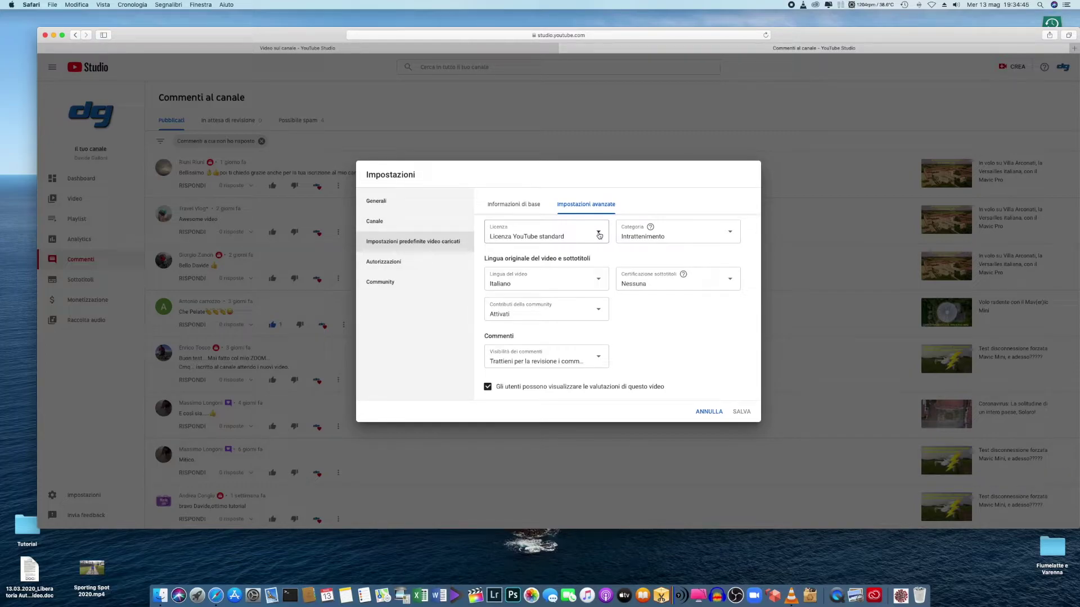
- Keep Licenza YouTube standard as the licence and set the default category to Intrattenimento
{"action": "left_click", "coordinate": [599, 235]}
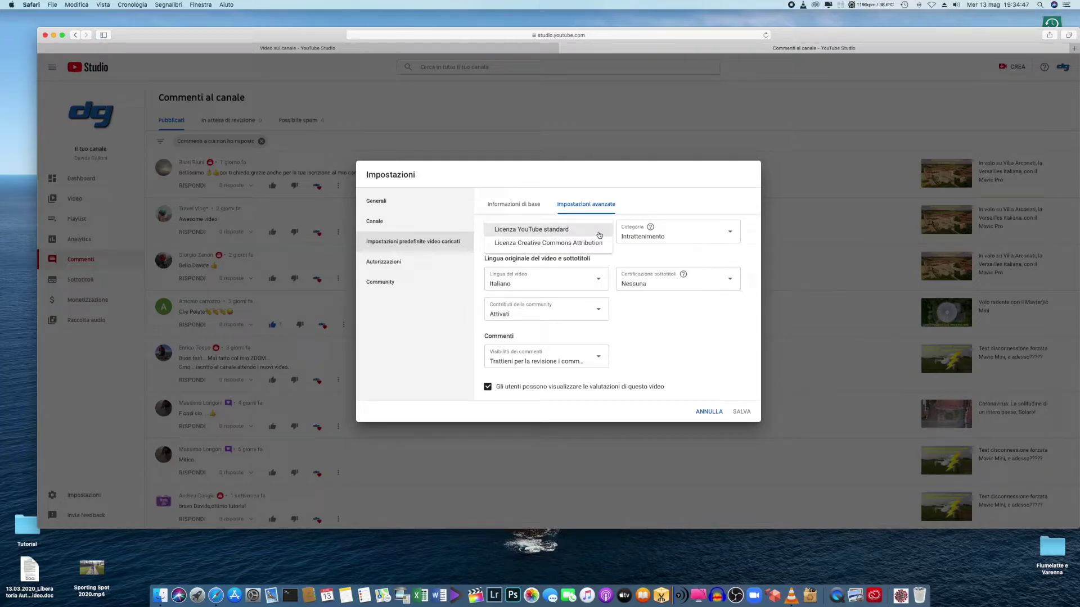
{"action": "left_click", "coordinate": [600, 232]}
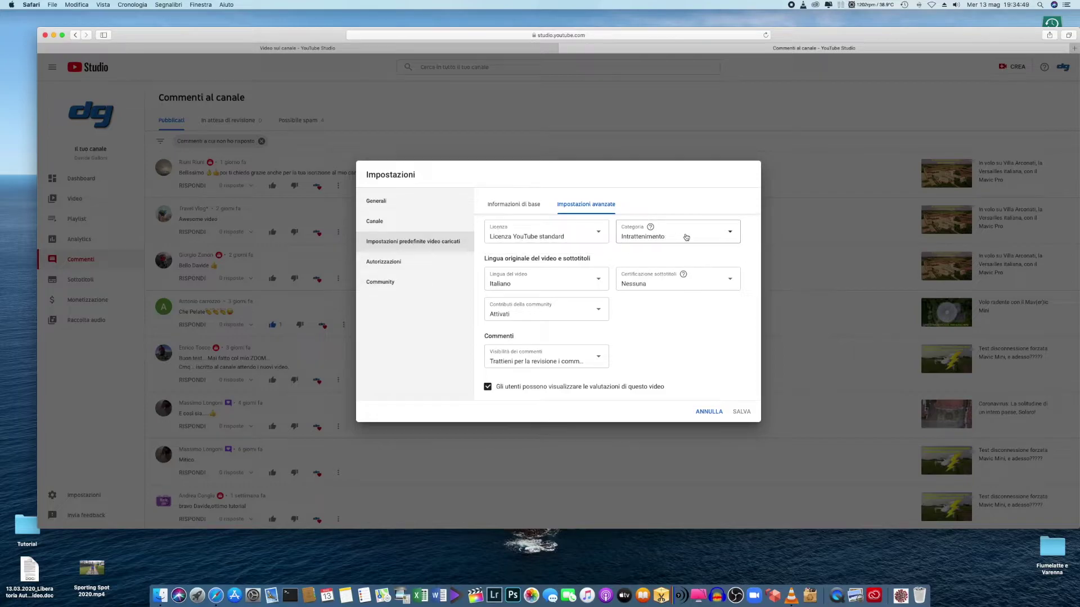
{"action": "left_click", "coordinate": [731, 233]}
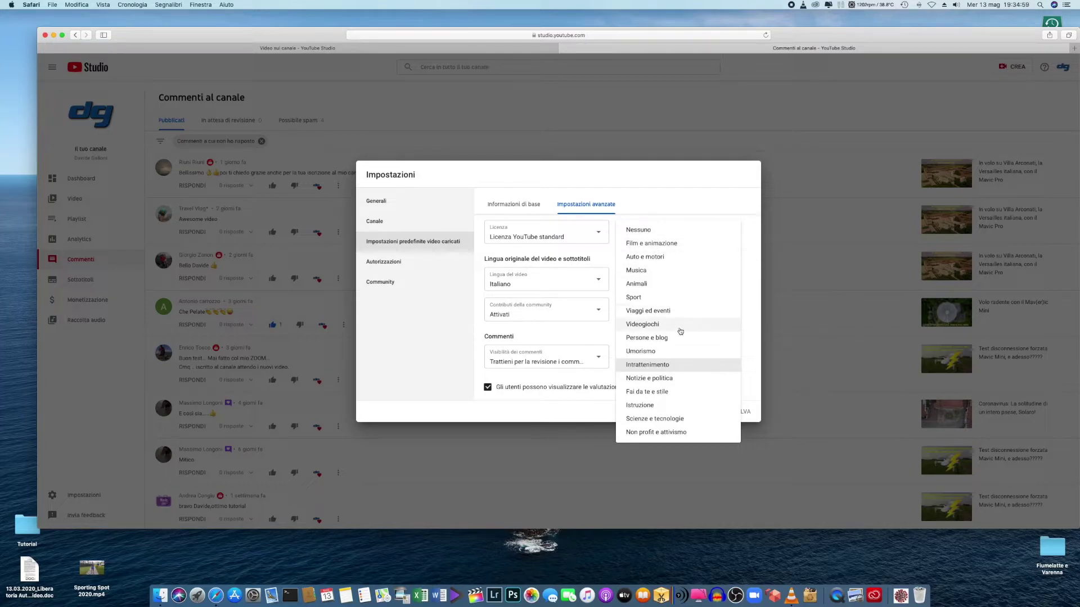
{"action": "left_click", "coordinate": [656, 368]}
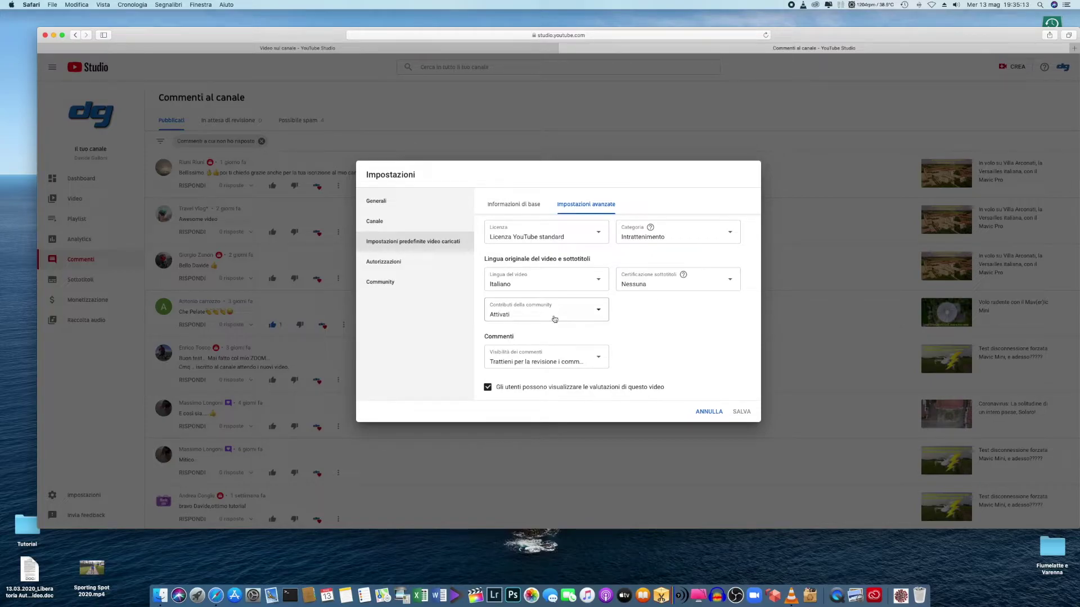
- Set community contributions to Attivati and hold potentially inappropriate comments for review
{"action": "left_click", "coordinate": [600, 310]}
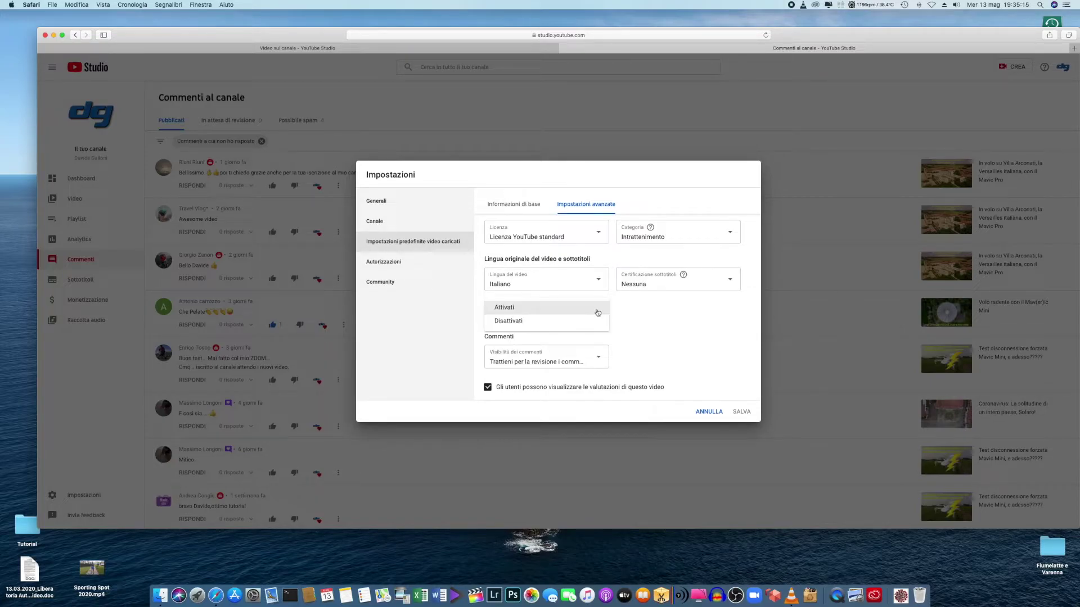
{"action": "left_click", "coordinate": [596, 308]}
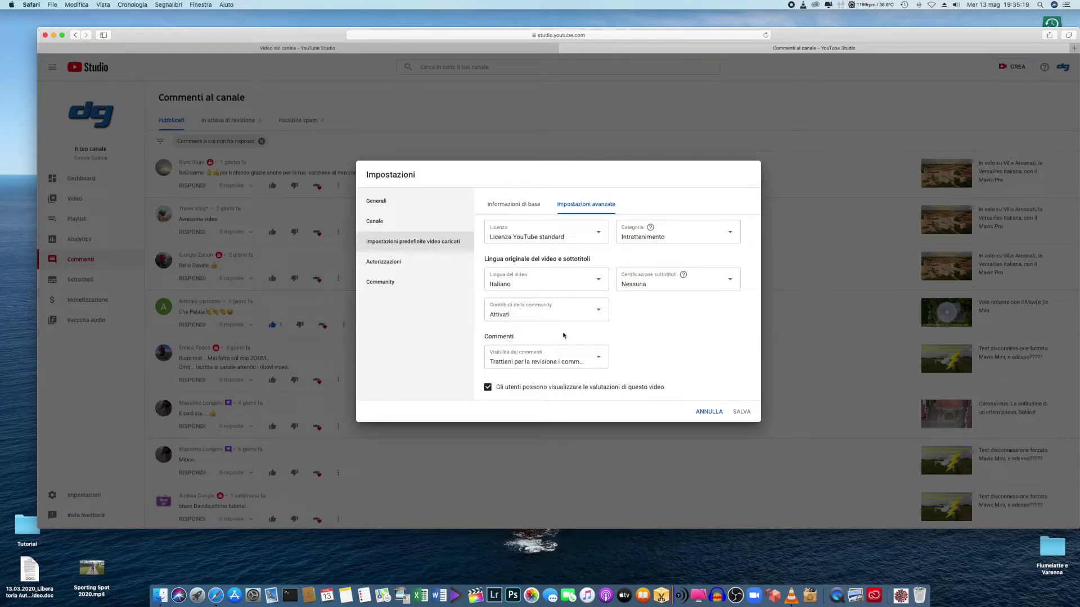
{"action": "scroll", "coordinate": [544, 345], "scroll_direction": "down", "scroll_amount": 1}
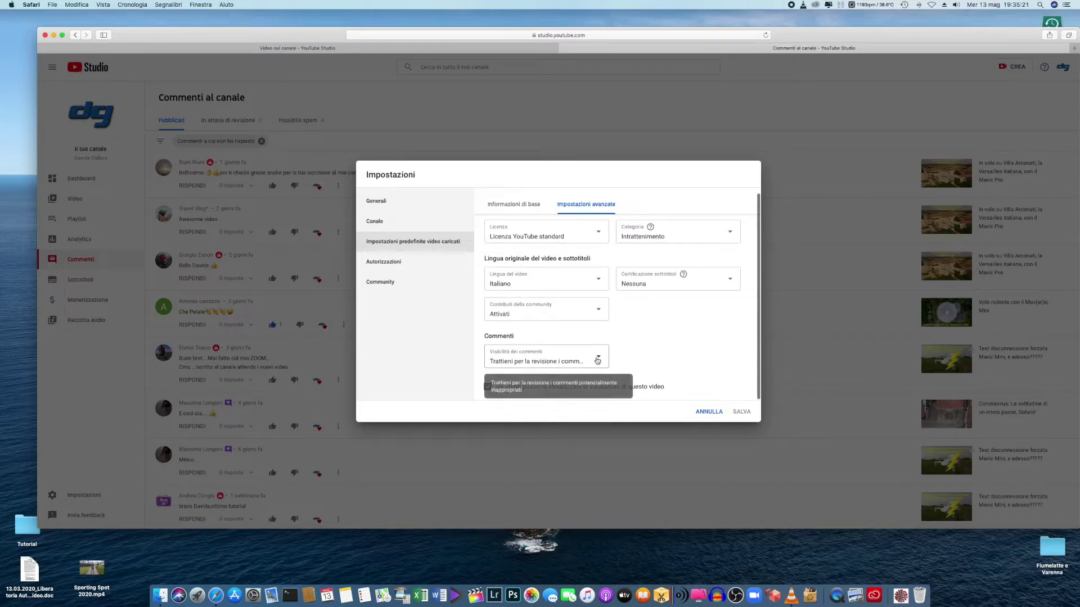
{"action": "left_click", "coordinate": [600, 359]}
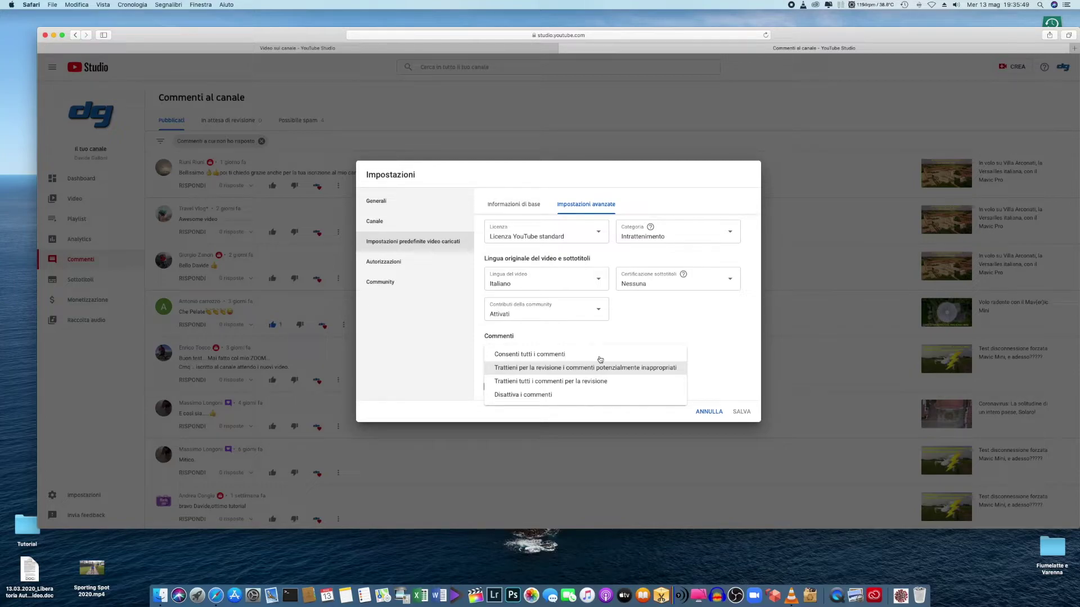
{"action": "left_click", "coordinate": [600, 367]}
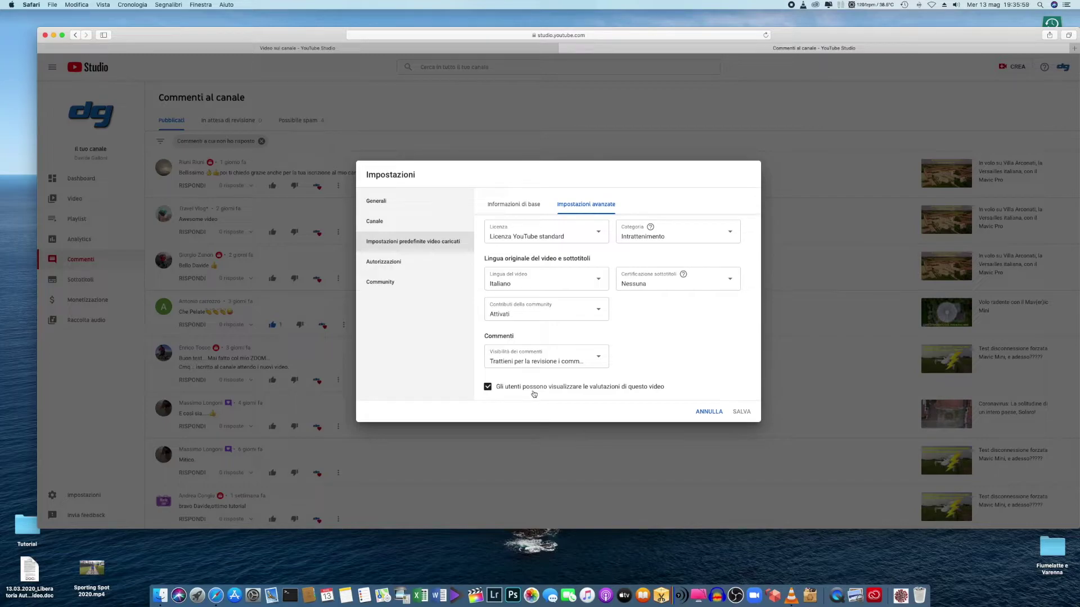
- Look at the Autorizzazioni page, then cancel the Impostazioni dialog without saving
{"action": "left_click", "coordinate": [375, 264]}
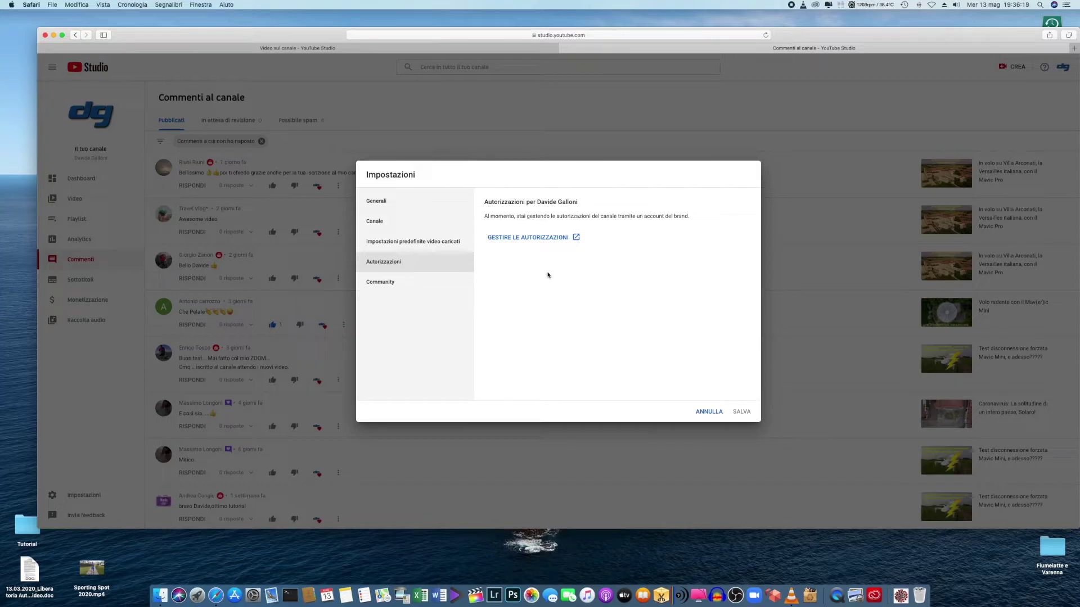
{"action": "left_click", "coordinate": [710, 413]}
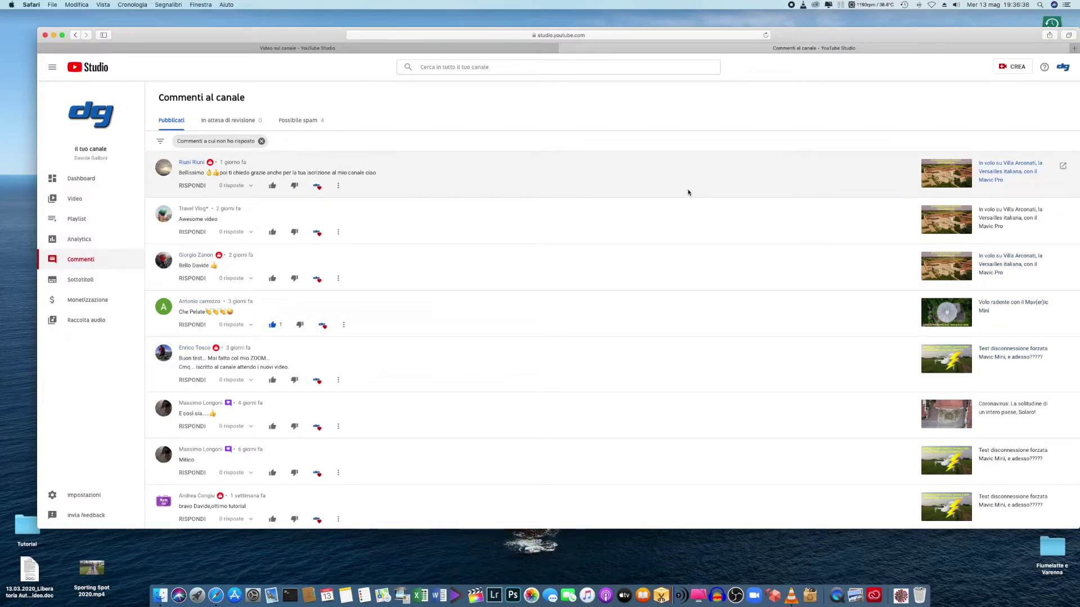
- Choose Carica video from the CREA menu in the top bar
{"action": "left_click", "coordinate": [1010, 68]}
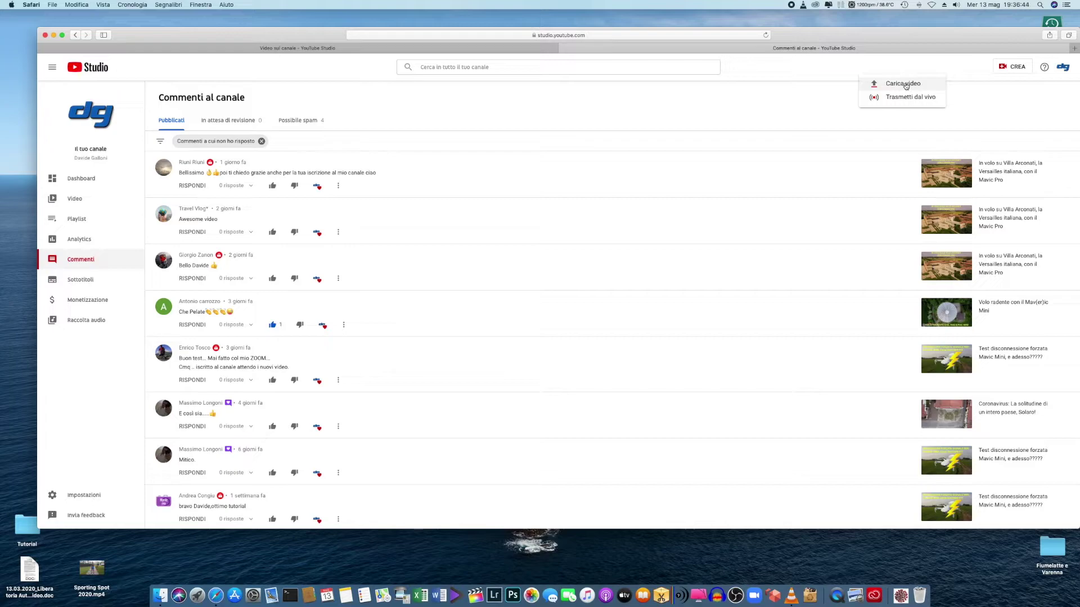
{"action": "left_click", "coordinate": [905, 84]}
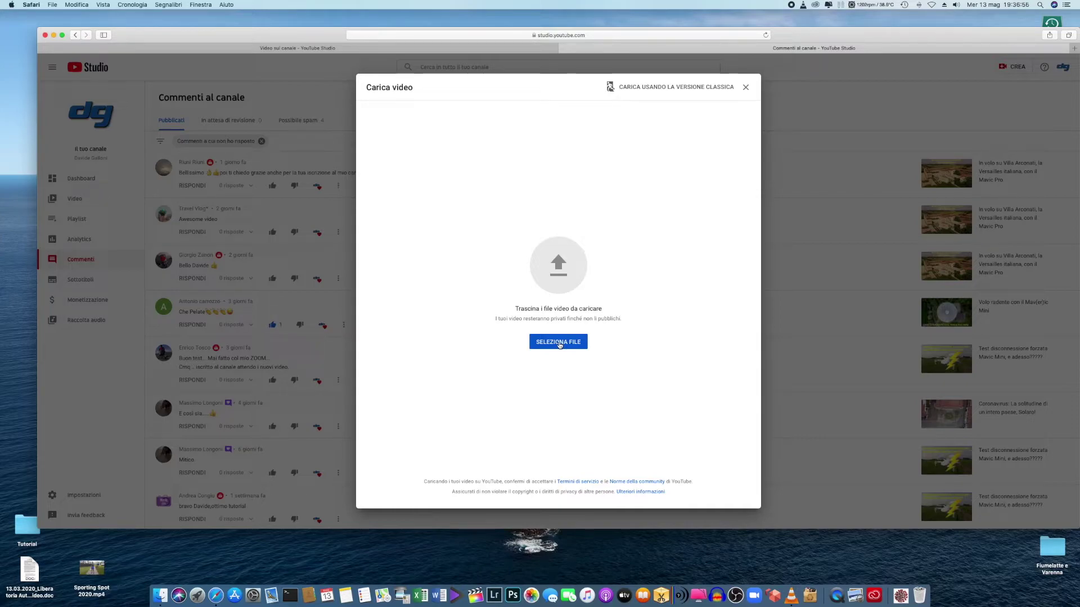
- Drag Sporting Spot 2020.mp4 from the desktop into the Carica video dialog
{"action": "mouse_move", "coordinate": [91, 570]}
{"action": "left_click_drag", "start_coordinate": [88, 575], "coordinate": [561, 262]}
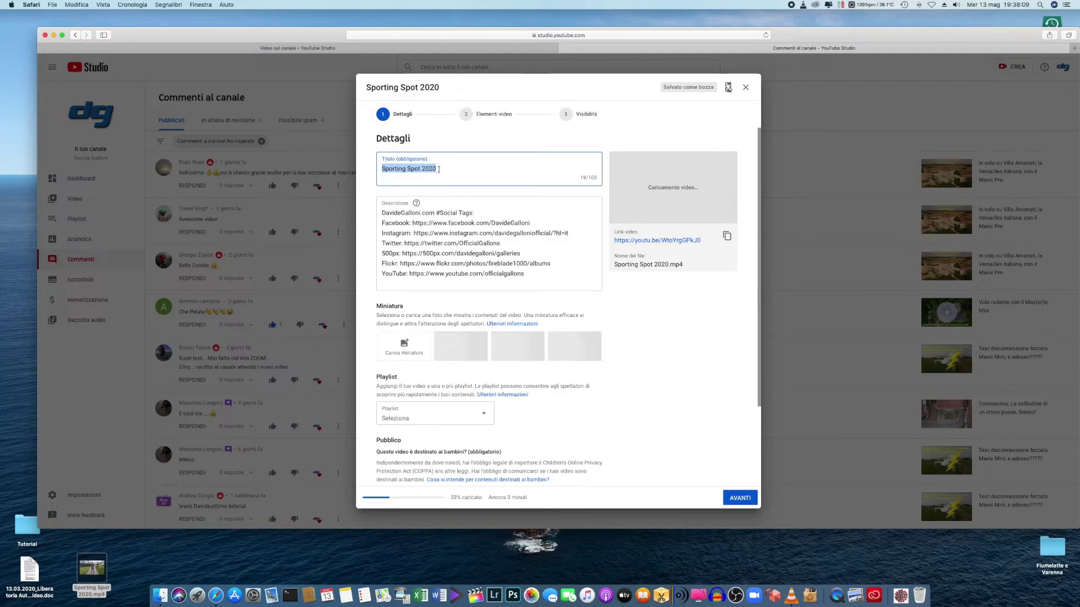
- Edit the title to read 'Sporting Club Saronno Spot 2020 direttamente per cielo', fixing typos
{"action": "left_click", "coordinate": [407, 168]}
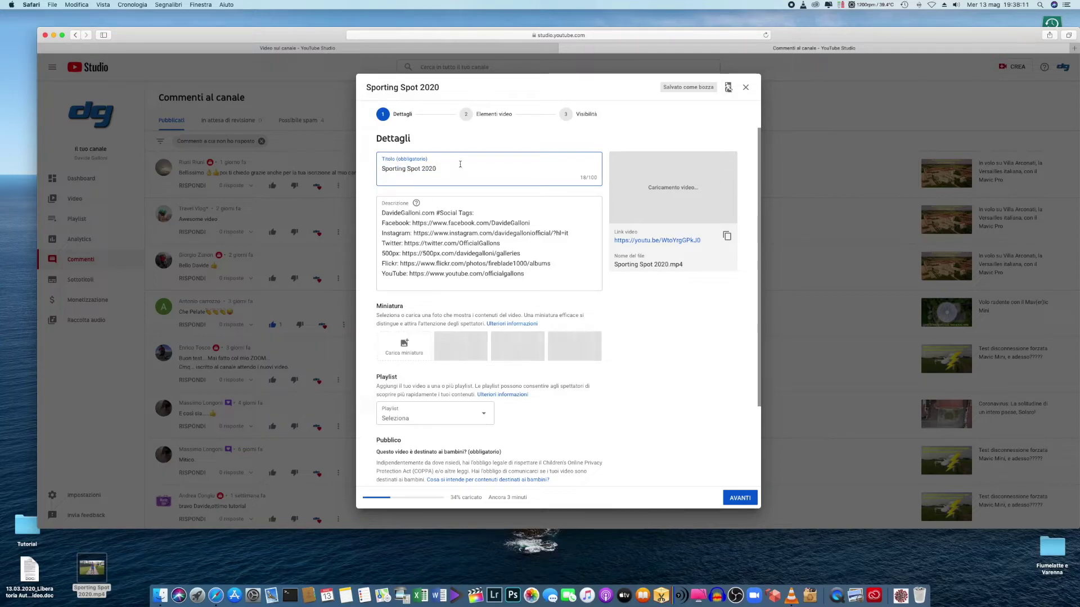
{"action": "type", "text": "Ssa"}
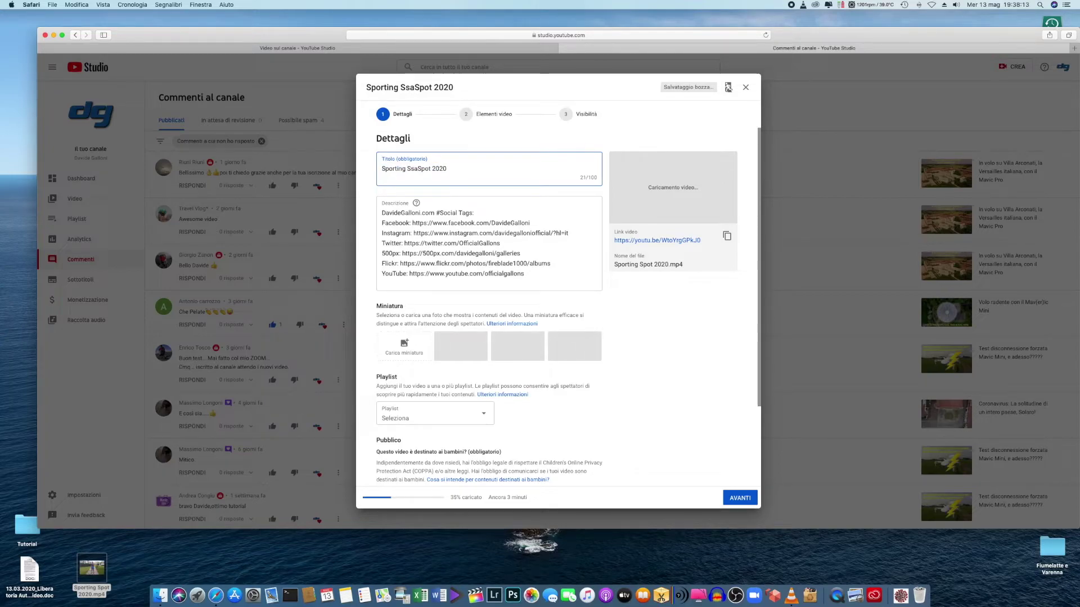
{"action": "key", "text": "BackSpace"}
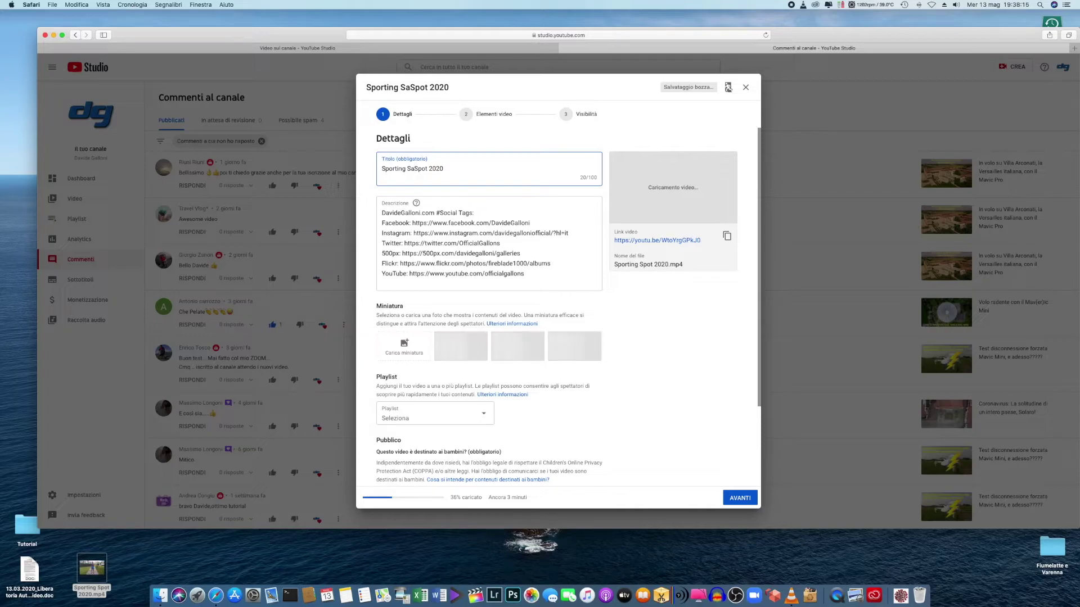
{"action": "type", "text": "ronno"}
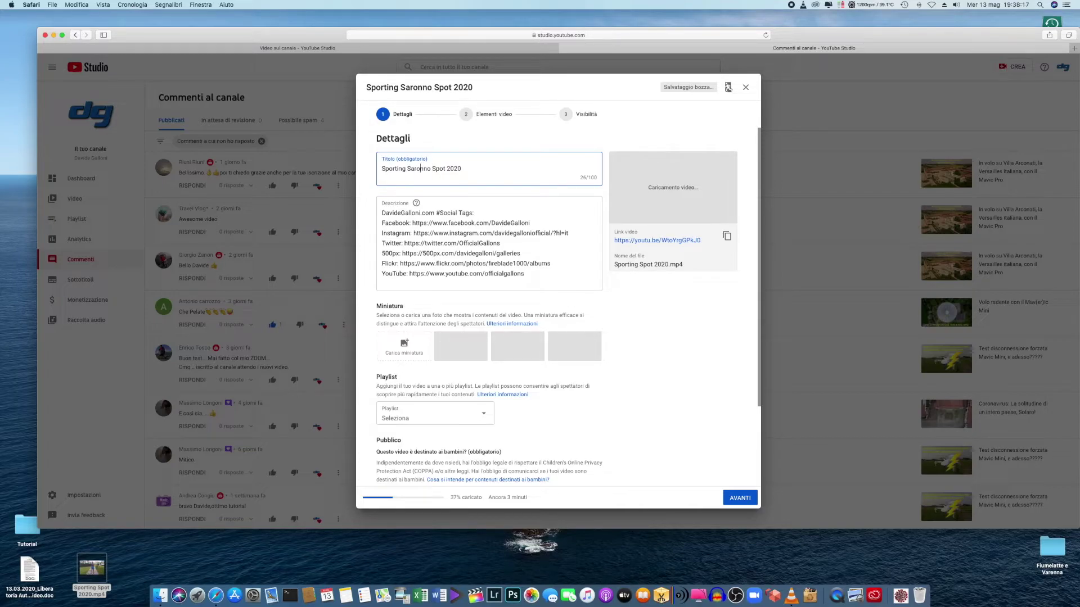
{"action": "left_click", "coordinate": [409, 169]}
{"action": "type", "text": "ù"}
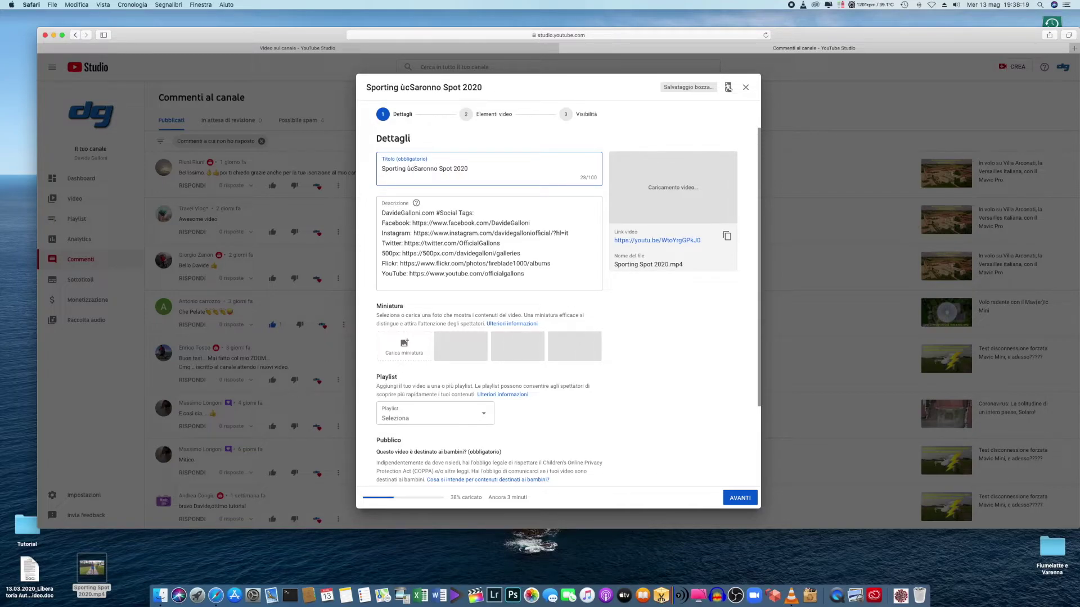
{"action": "key", "text": "BackSpace"}
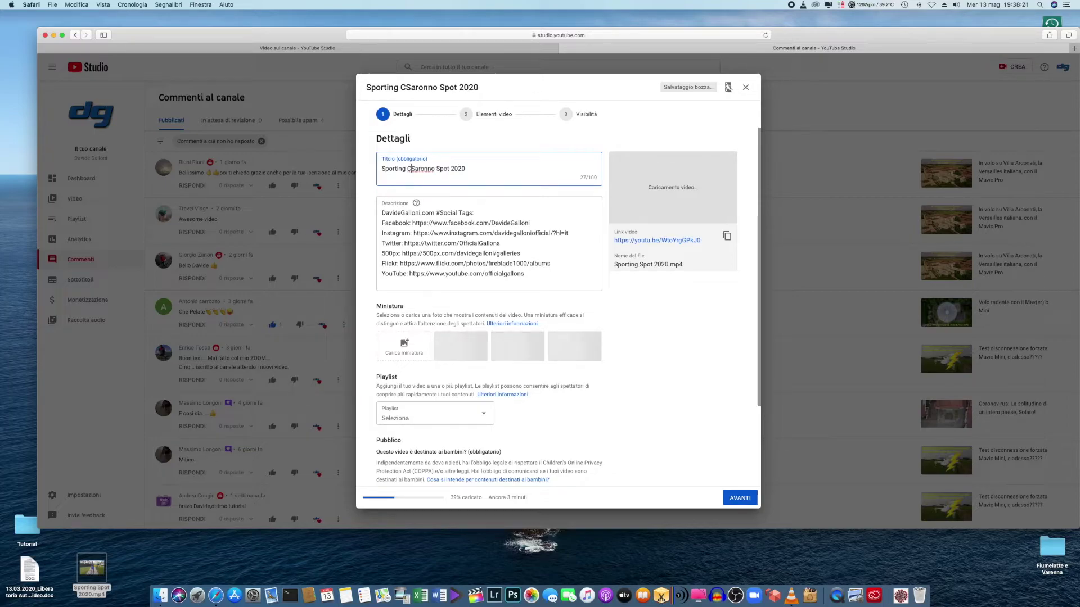
{"action": "type", "text": "Club Saronno"}
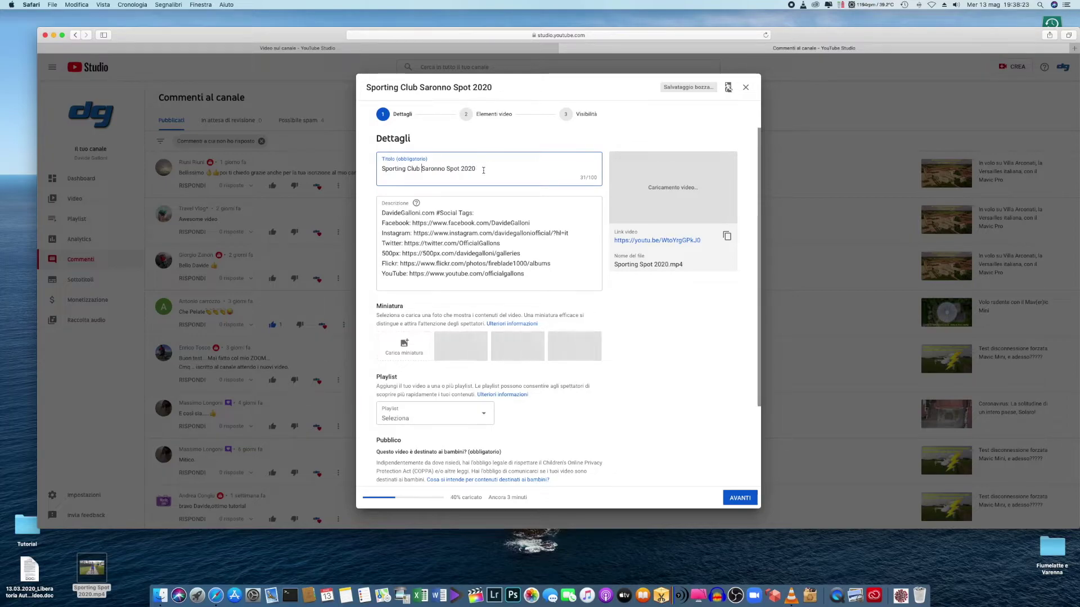
{"action": "type", "text": " Spot 2020 "}
{"action": "type", "text": "dirett"}
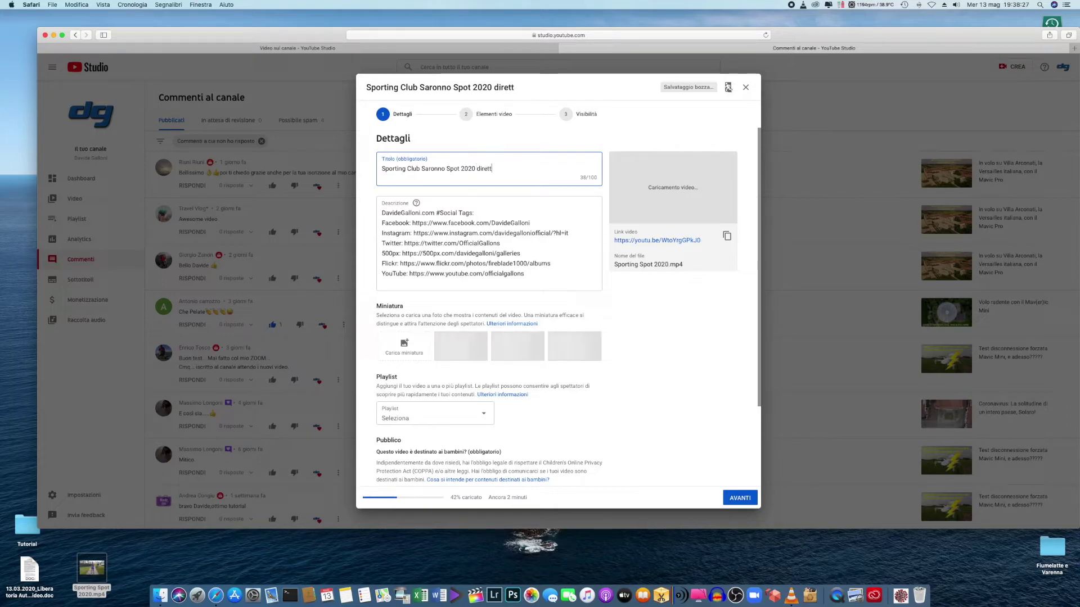
{"action": "type", "text": "amente per c"}
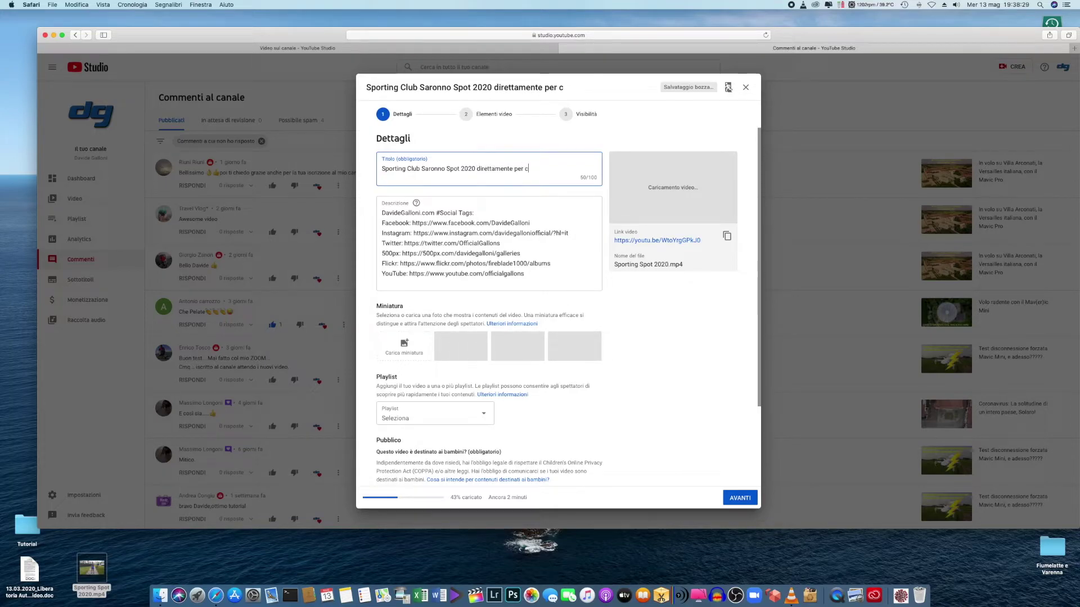
{"action": "type", "text": "ielo"}
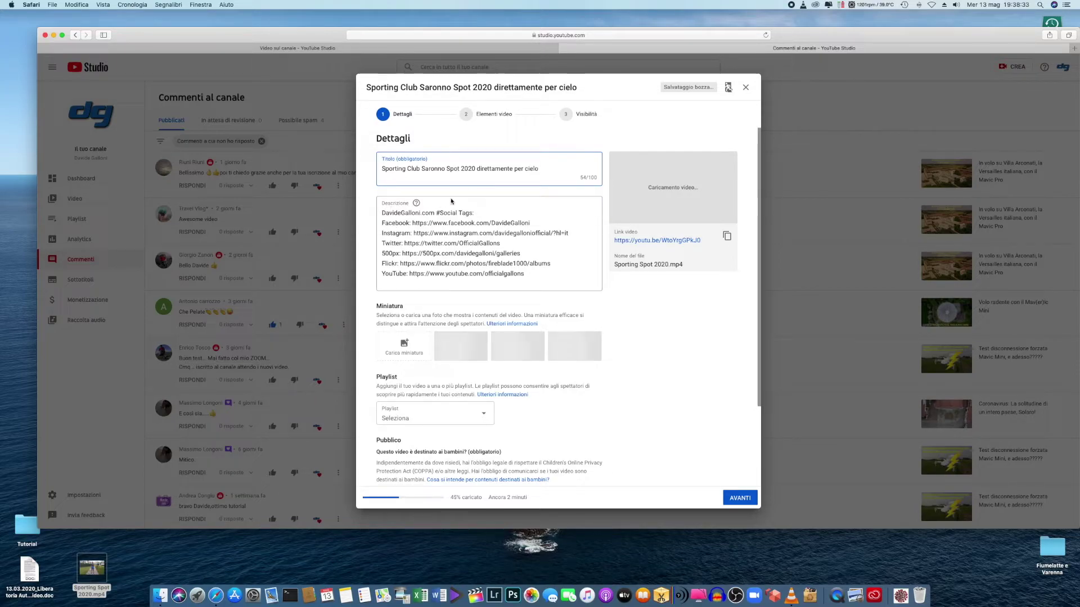
- Copy the title and paste it at the start of the description, followed by a new line
{"action": "left_click", "coordinate": [530, 168]}
{"action": "left_click_drag", "start_coordinate": [529, 169], "coordinate": [361, 169]}
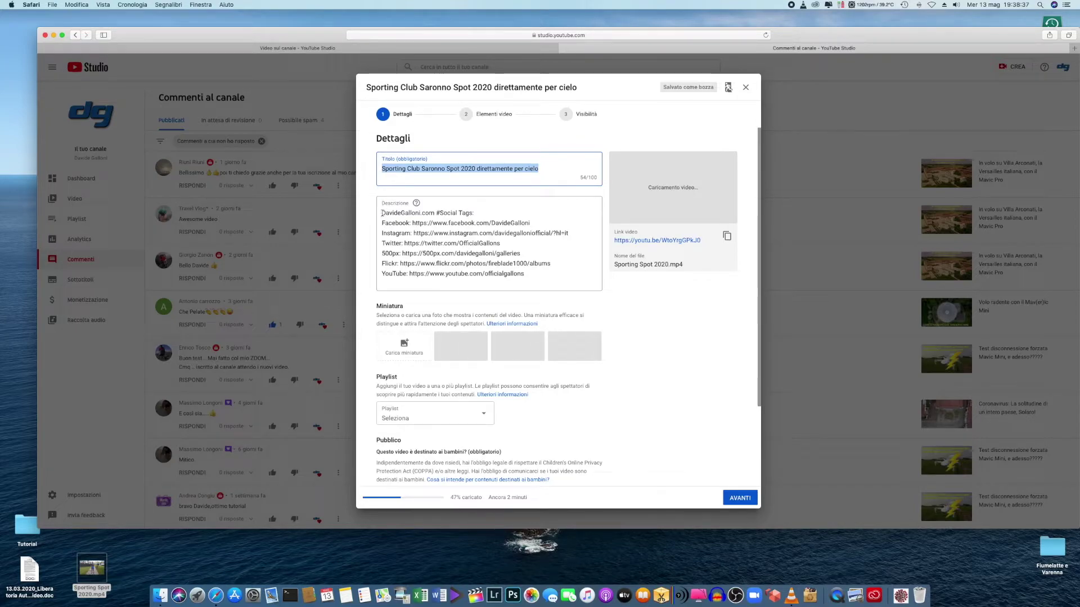
{"action": "left_click", "coordinate": [408, 213]}
{"action": "type", "text": "Sporting Club Saronno Spot 2020 direttamente per cielo"}
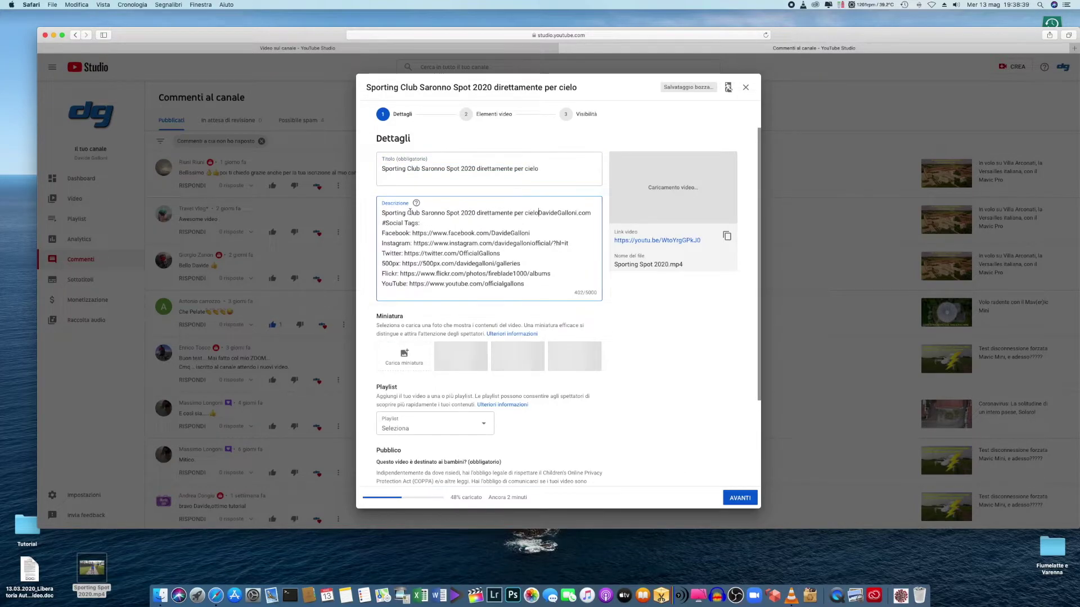
{"action": "key", "text": "Return"}
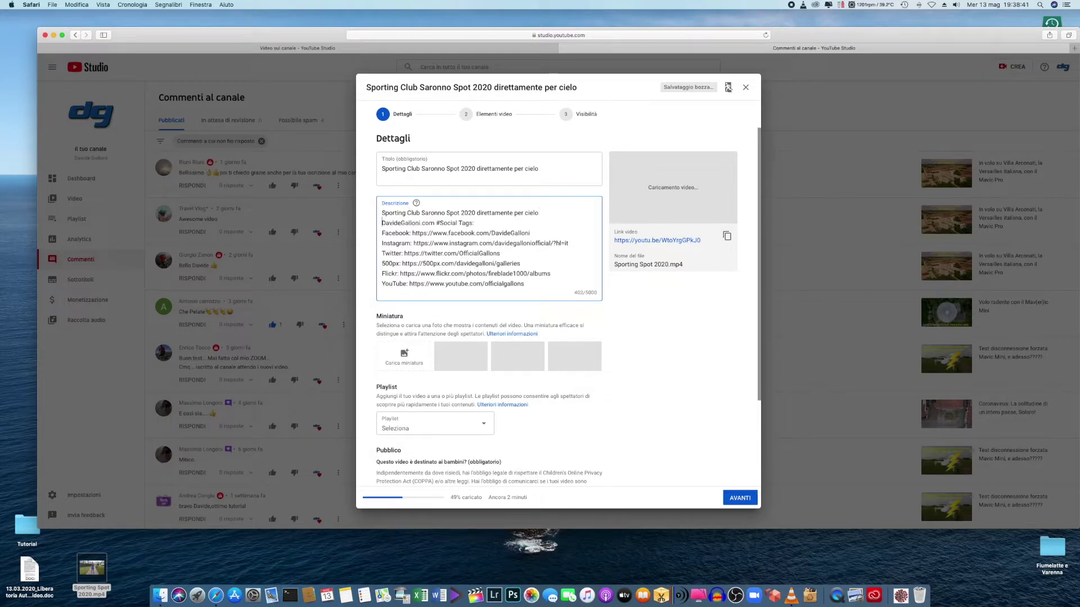
- Add '- Riprese aerea dello sporting saronno con il mavic mini durante il difficile lockdown.' to the description
{"action": "left_click", "coordinate": [547, 212]}
{"action": "type", "text": "cielo.- Riprese "}
{"action": "type", "text": "aere"}
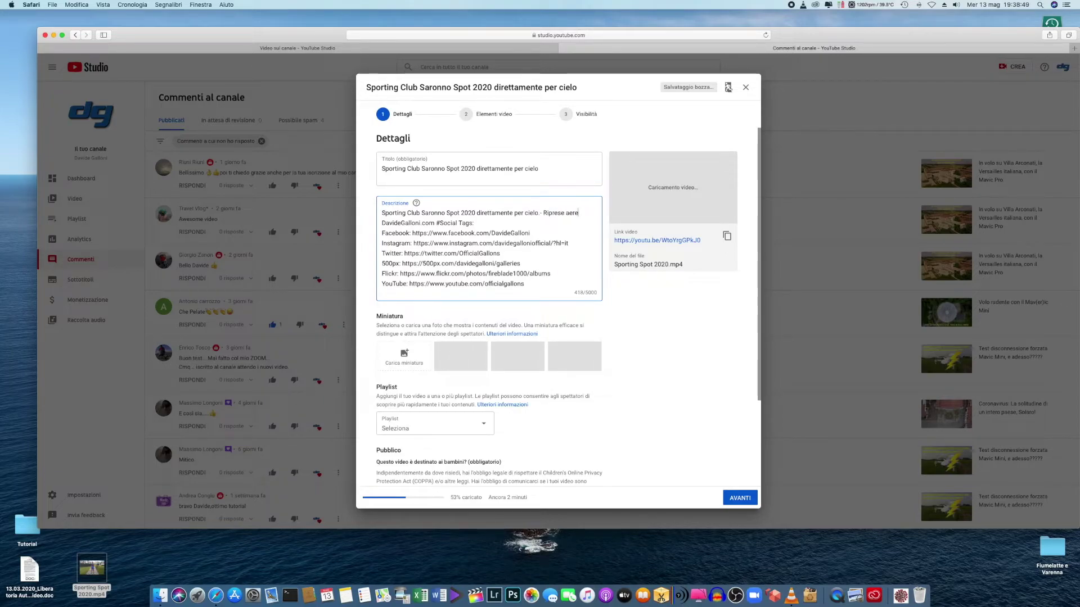
{"action": "type", "text": "a dello sporti"}
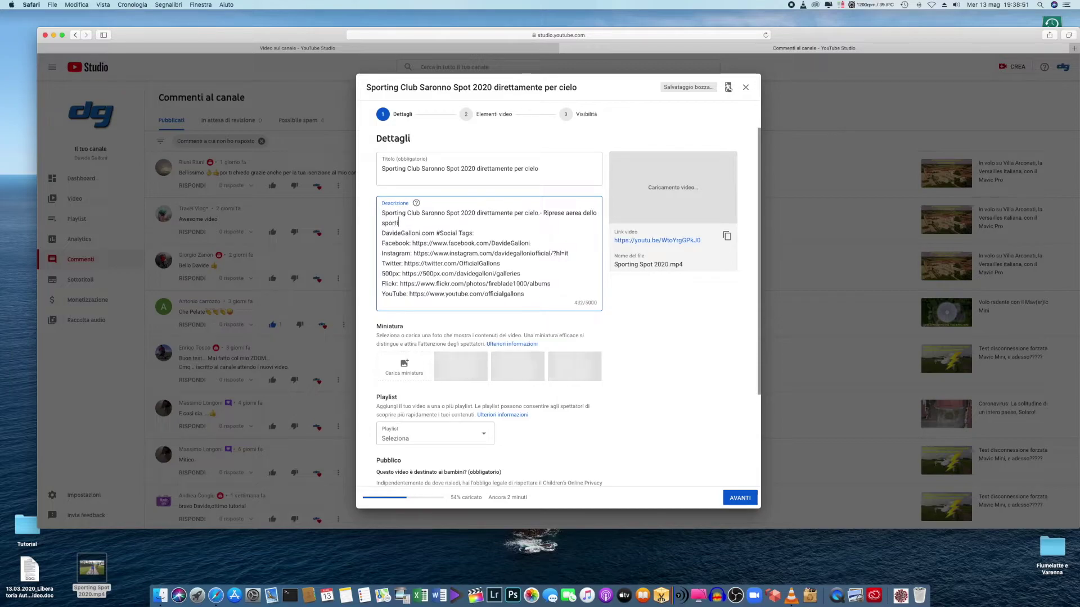
{"action": "type", "text": "ng saro"}
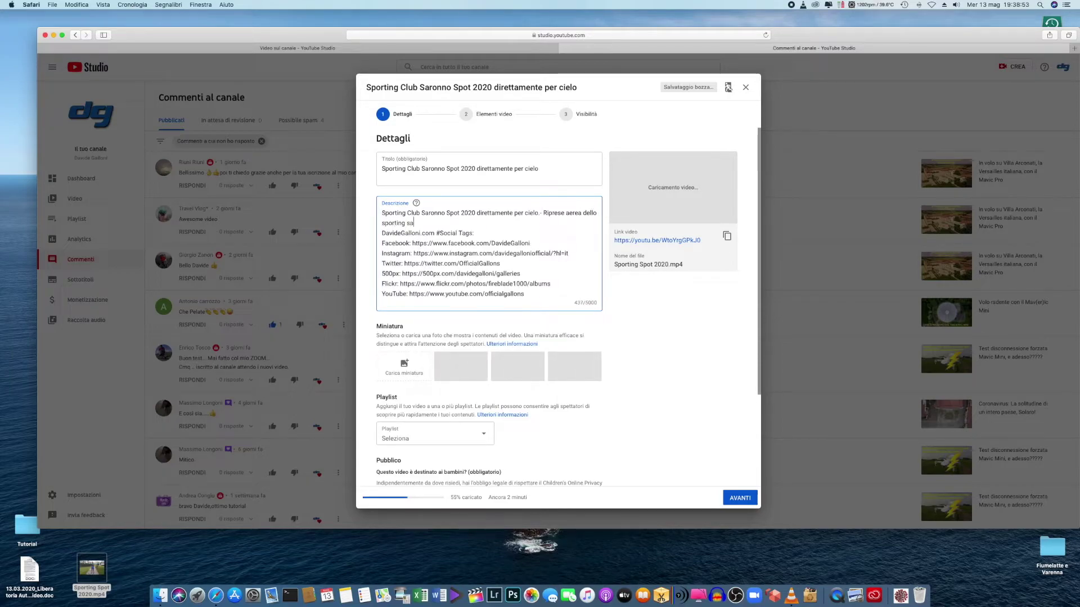
{"action": "type", "text": "nno con il "}
{"action": "type", "text": "mavic mini"}
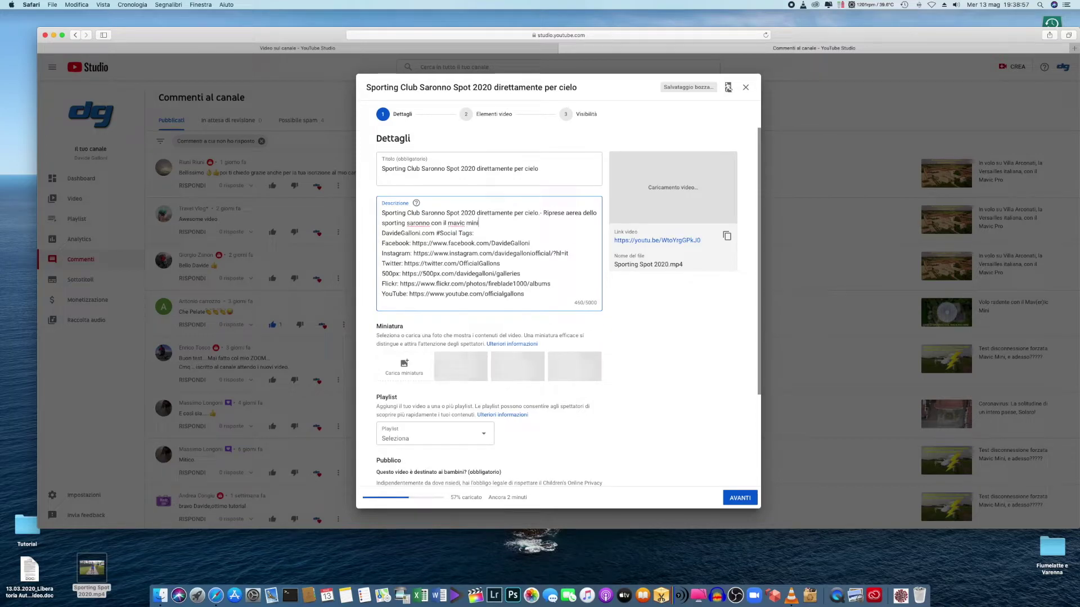
{"action": "type", "text": " durante "}
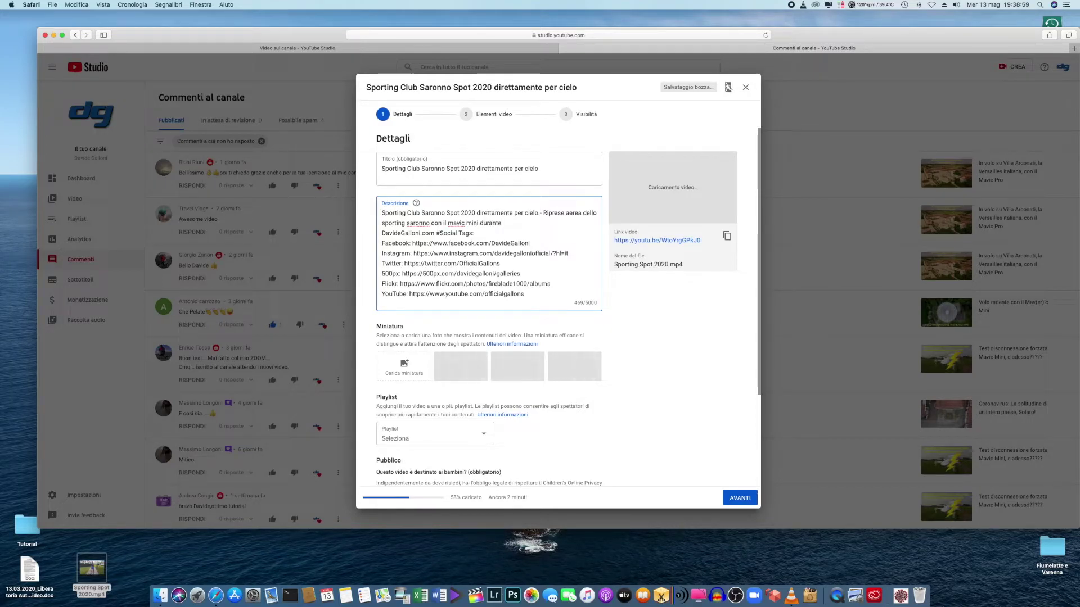
{"action": "type", "text": "il dif"}
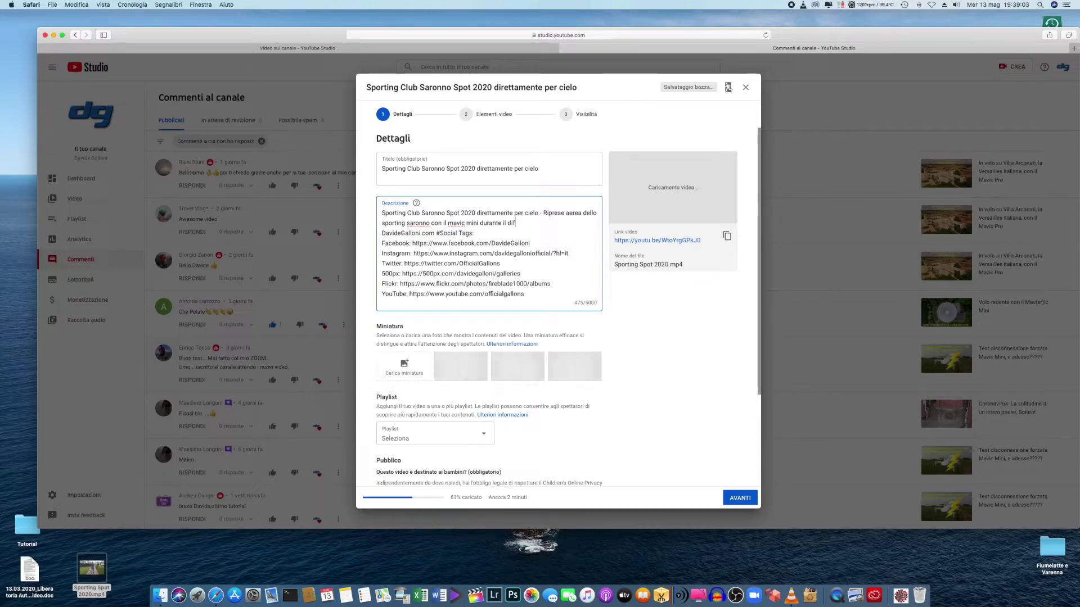
{"action": "type", "text": "fi"}
{"action": "key", "text": "BackSpace"}
{"action": "key", "text": "BackSpace"}
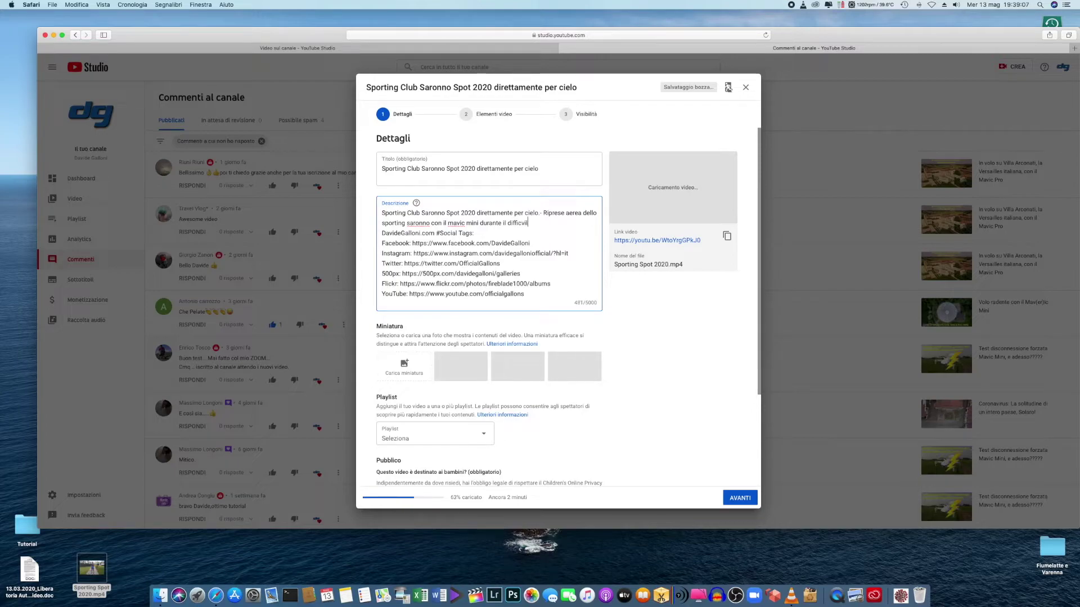
{"action": "key", "text": "BackSpace"}
{"action": "key", "text": "BackSpace"}
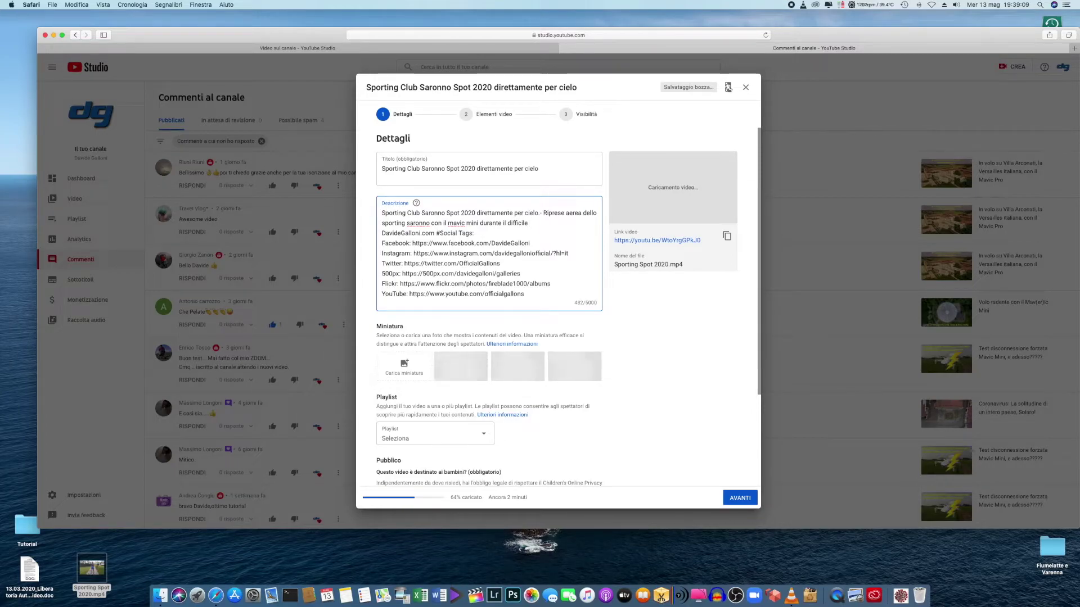
{"action": "type", "text": "lockdown"}
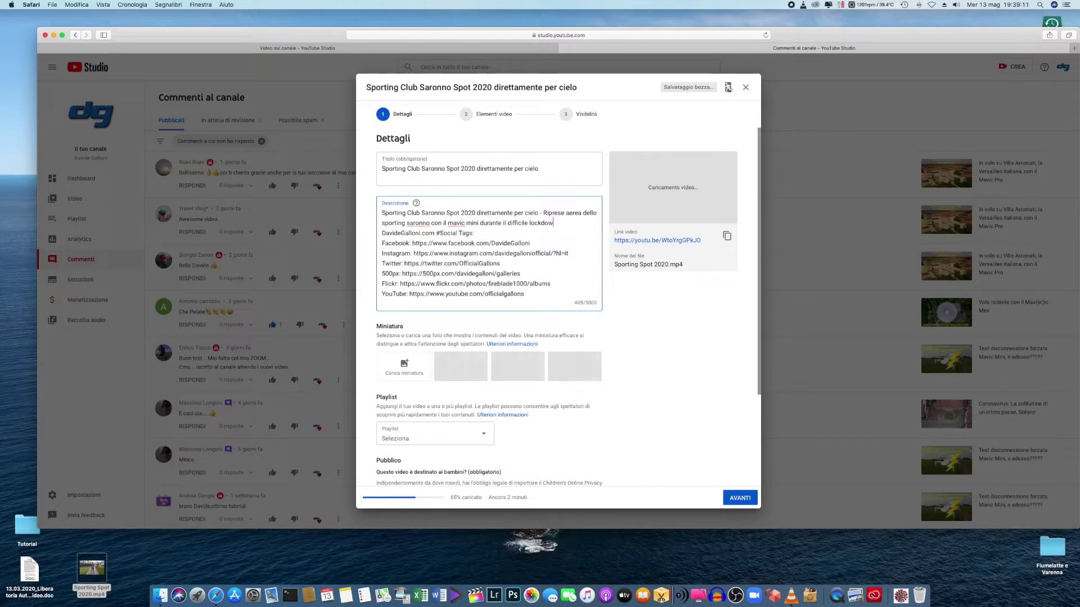
{"action": "type", "text": "."}
{"action": "left_click", "coordinate": [479, 223]}
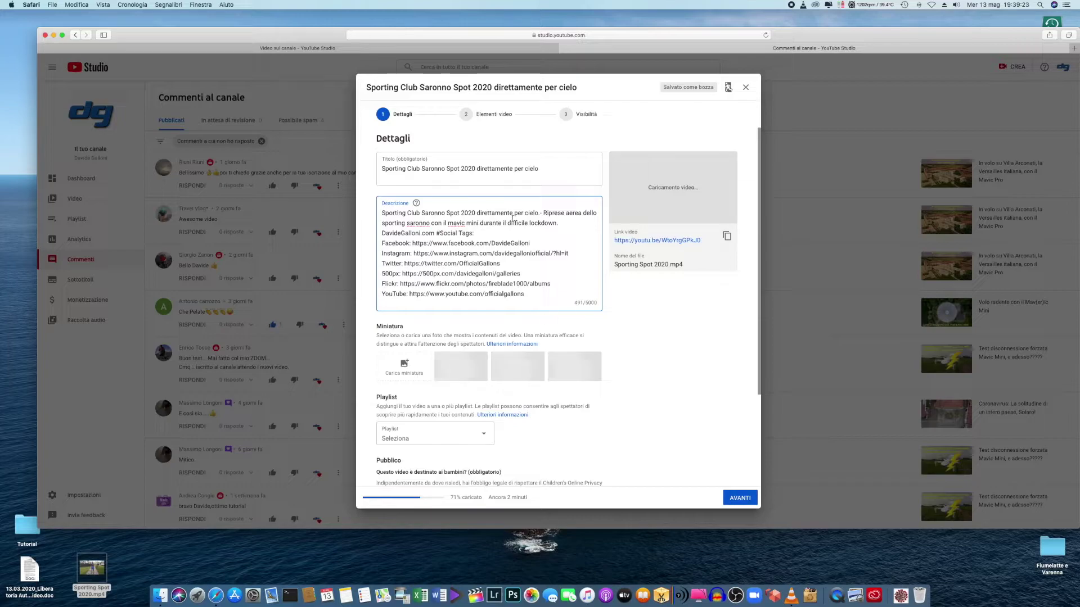
{"action": "left_click", "coordinate": [560, 223]}
{"action": "scroll", "coordinate": [471, 230], "scroll_direction": "down", "scroll_amount": 3}
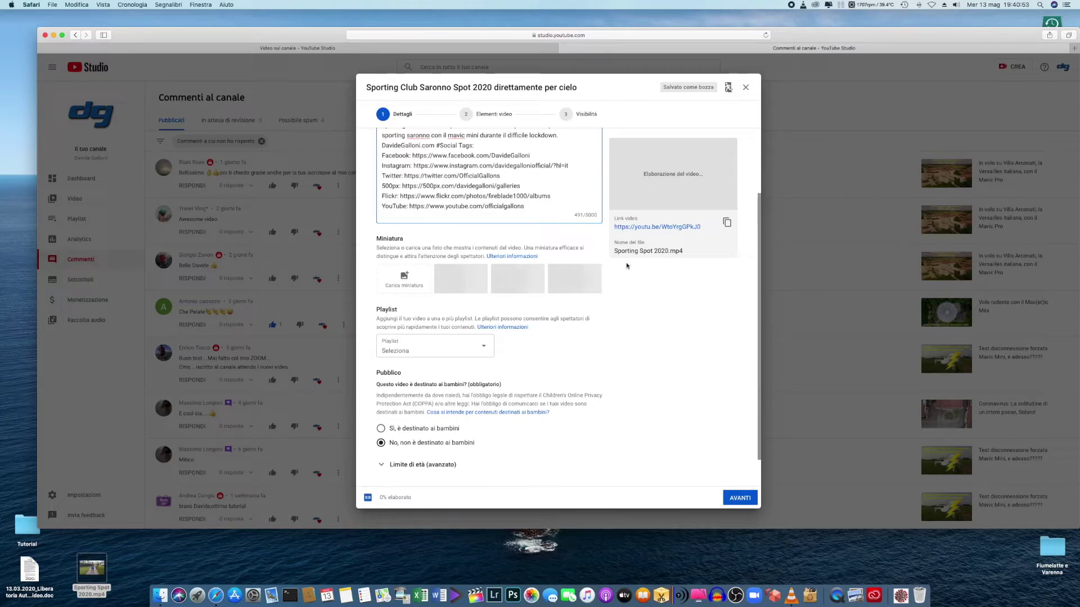
- Tick DronEmotions in the Playlist dropdown and confirm with FINE
{"action": "scroll", "coordinate": [627, 267], "scroll_direction": "down", "scroll_amount": 2}
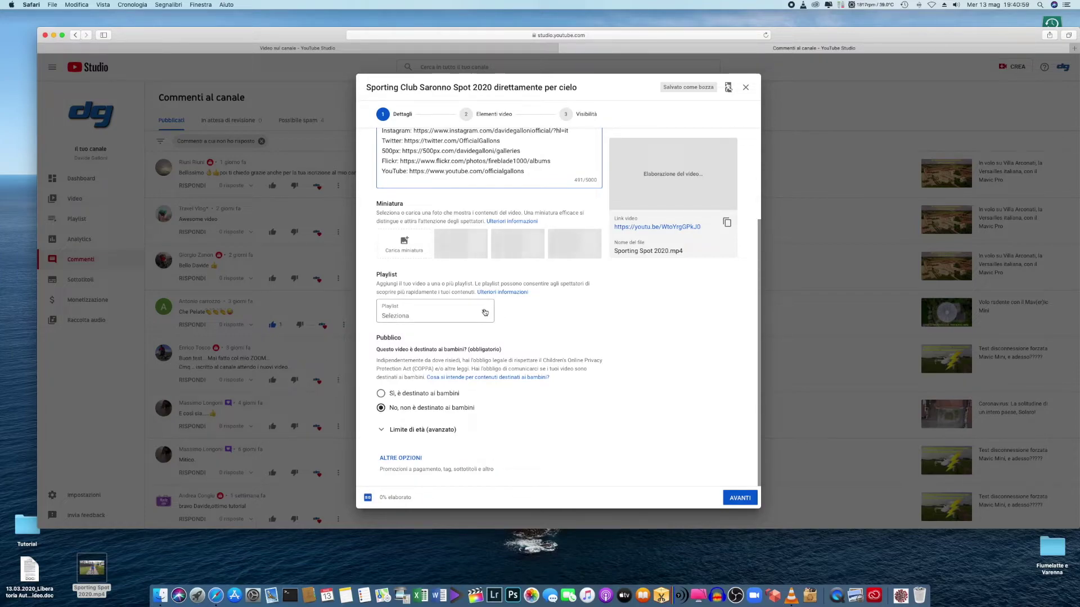
{"action": "left_click", "coordinate": [485, 313]}
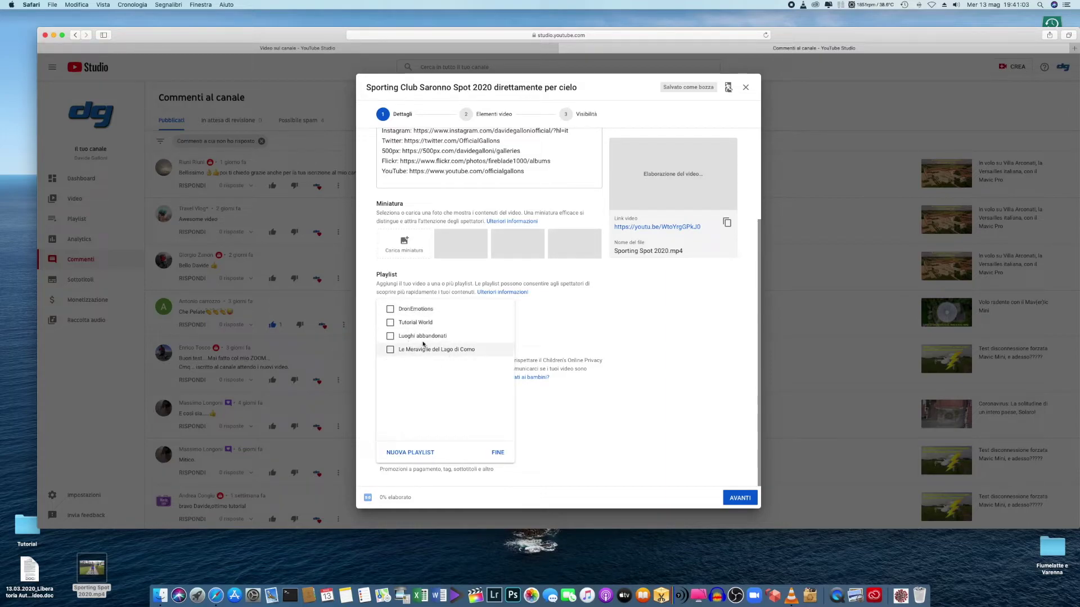
{"action": "left_click", "coordinate": [391, 309]}
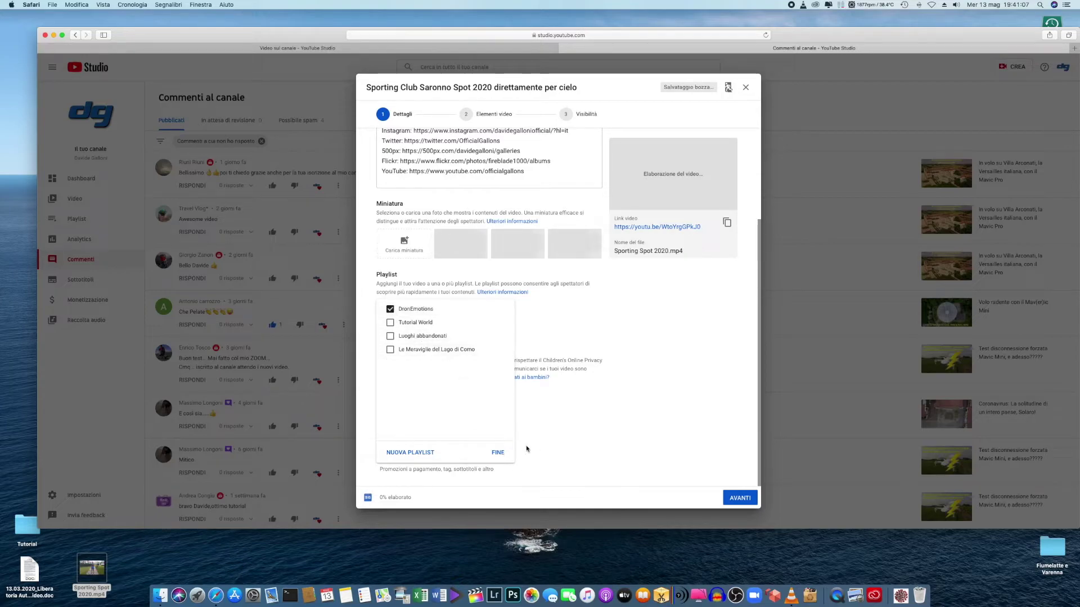
{"action": "left_click", "coordinate": [498, 453]}
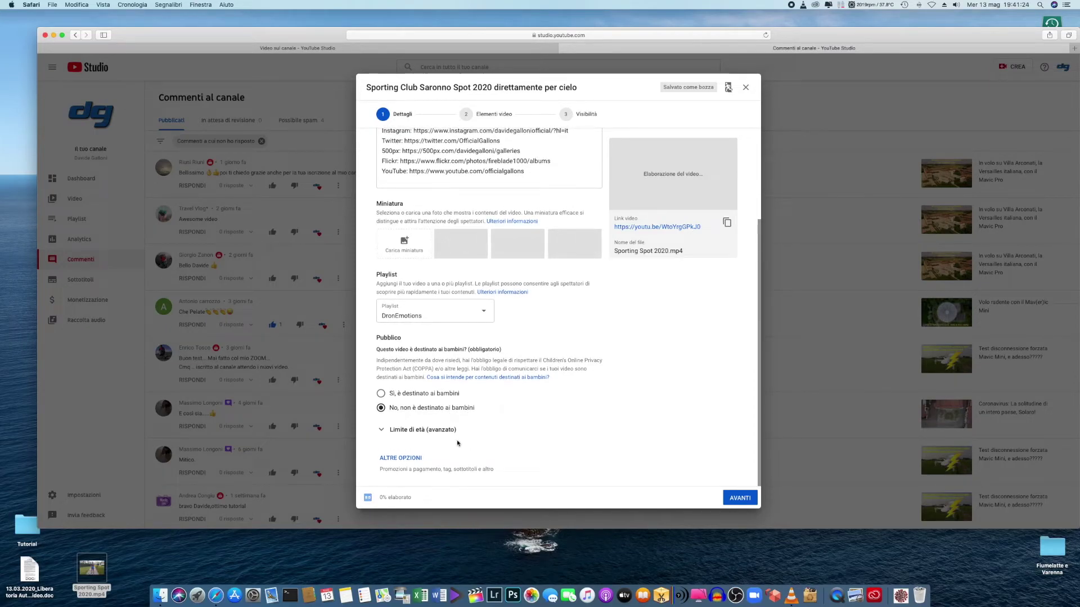
- Expand ALTRE OPZIONI and scroll through the details form down to the Tag section
{"action": "left_click", "coordinate": [414, 459]}
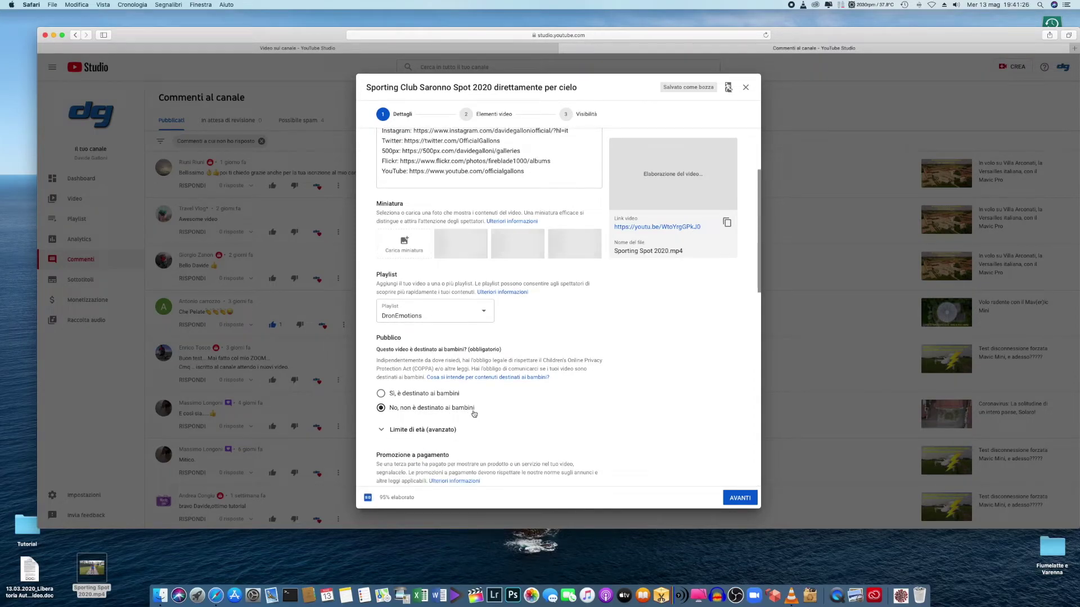
{"action": "scroll", "coordinate": [472, 411], "scroll_direction": "down", "scroll_amount": 5}
{"action": "scroll", "coordinate": [474, 414], "scroll_direction": "down", "scroll_amount": 3}
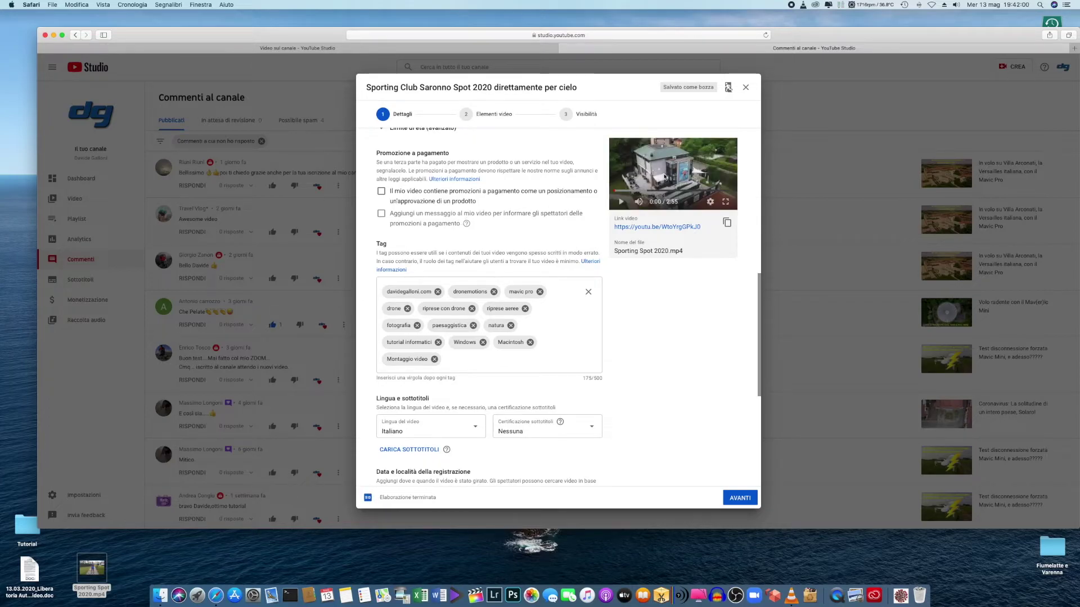
{"action": "scroll", "coordinate": [619, 225], "scroll_direction": "up", "scroll_amount": 3}
{"action": "scroll", "coordinate": [590, 253], "scroll_direction": "up", "scroll_amount": 3}
{"action": "scroll", "coordinate": [562, 270], "scroll_direction": "up", "scroll_amount": 3}
{"action": "scroll", "coordinate": [554, 277], "scroll_direction": "up", "scroll_amount": 3}
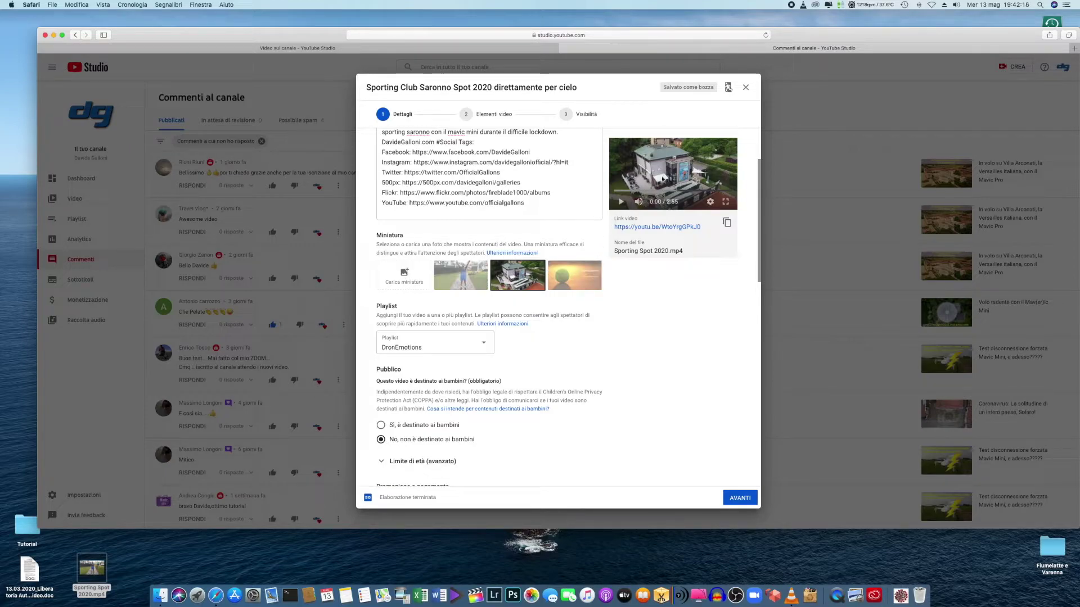
{"action": "scroll", "coordinate": [577, 201], "scroll_direction": "down", "scroll_amount": 2}
{"action": "scroll", "coordinate": [577, 201], "scroll_direction": "down", "scroll_amount": 3}
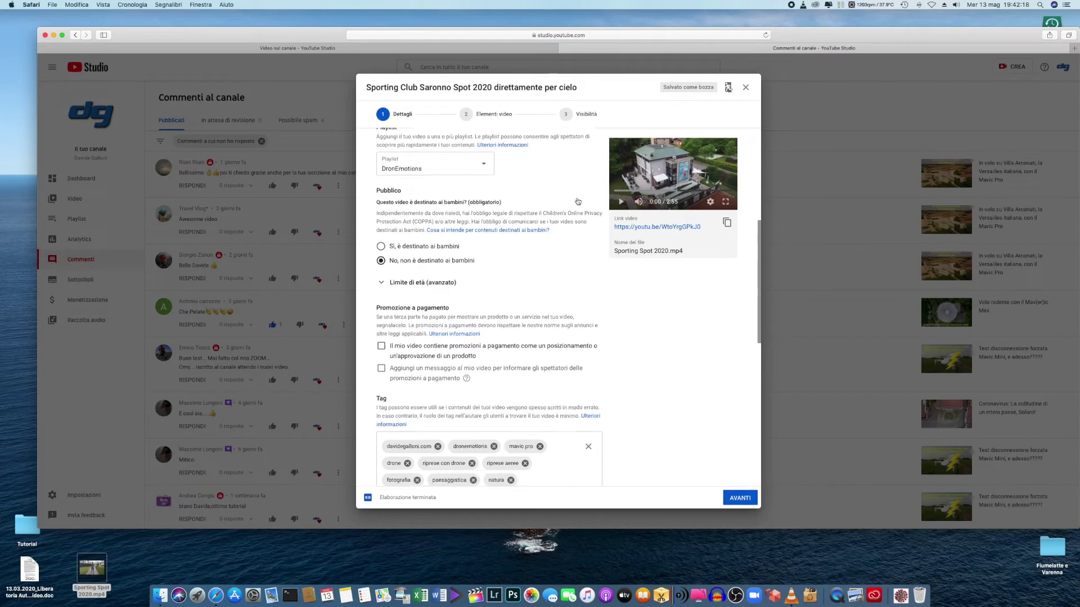
{"action": "scroll", "coordinate": [578, 201], "scroll_direction": "down", "scroll_amount": 1}
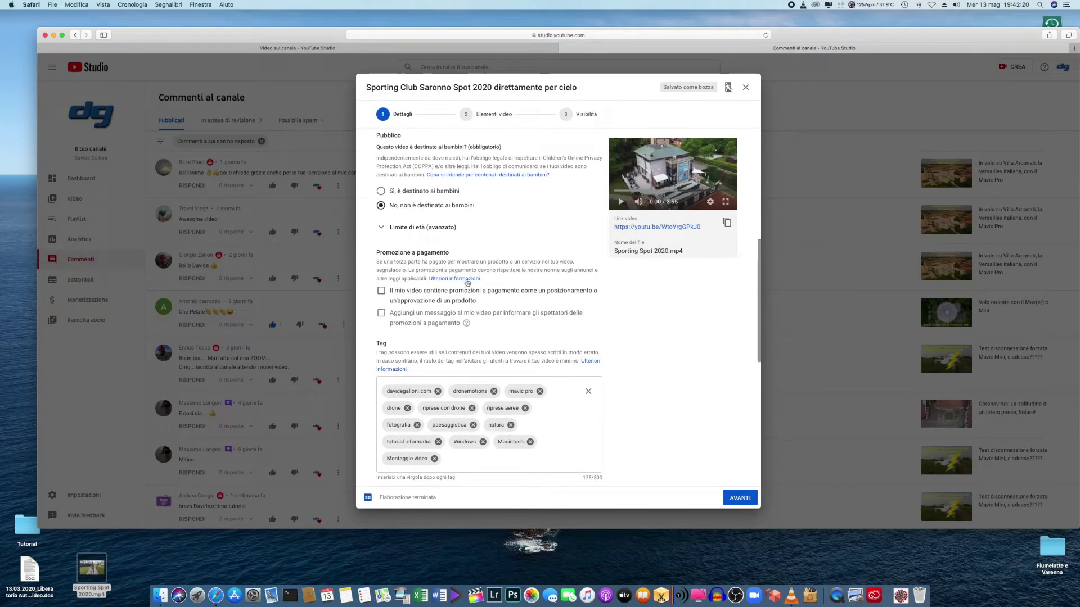
{"action": "scroll", "coordinate": [467, 283], "scroll_direction": "down", "scroll_amount": 1}
{"action": "scroll", "coordinate": [565, 271], "scroll_direction": "down", "scroll_amount": 1}
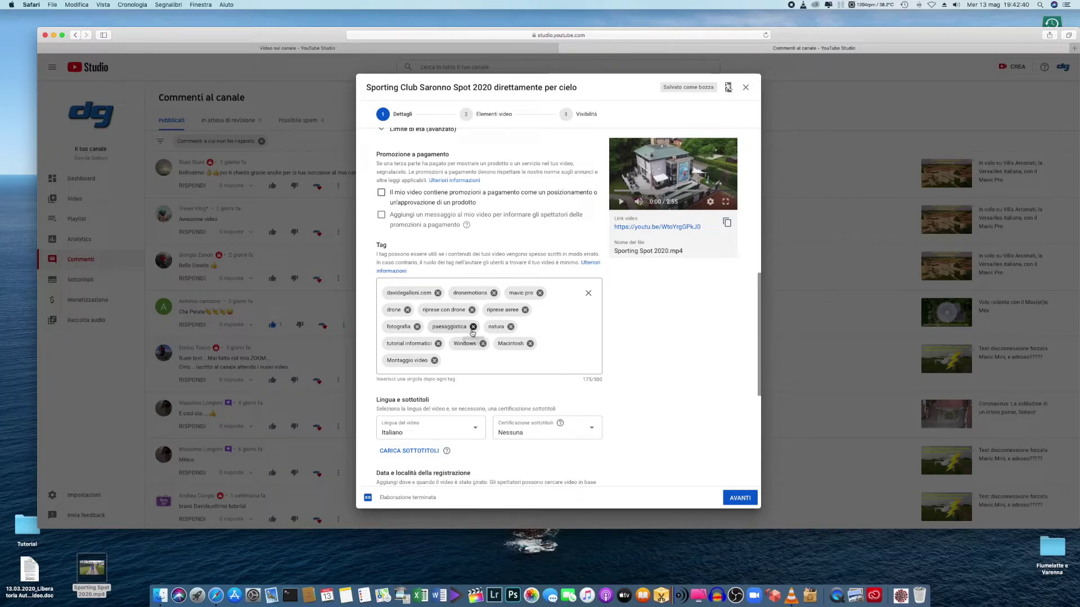
- Delete the Windows, Macintosh, tutorial informatici and Montaggio video tag chips
{"action": "left_click", "coordinate": [483, 344]}
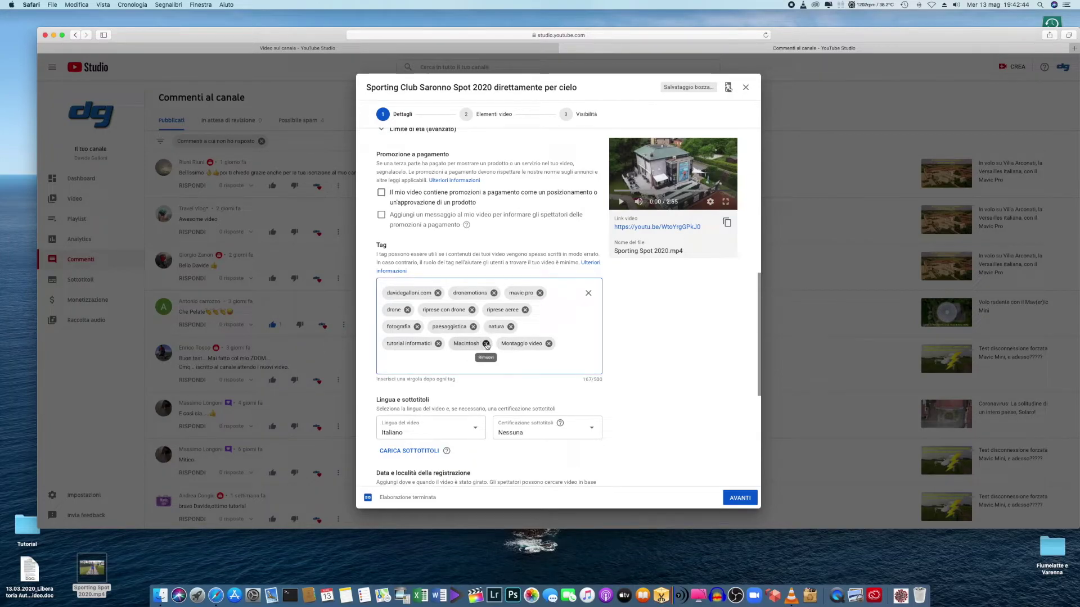
{"action": "left_click", "coordinate": [486, 344]}
{"action": "left_click", "coordinate": [438, 343]}
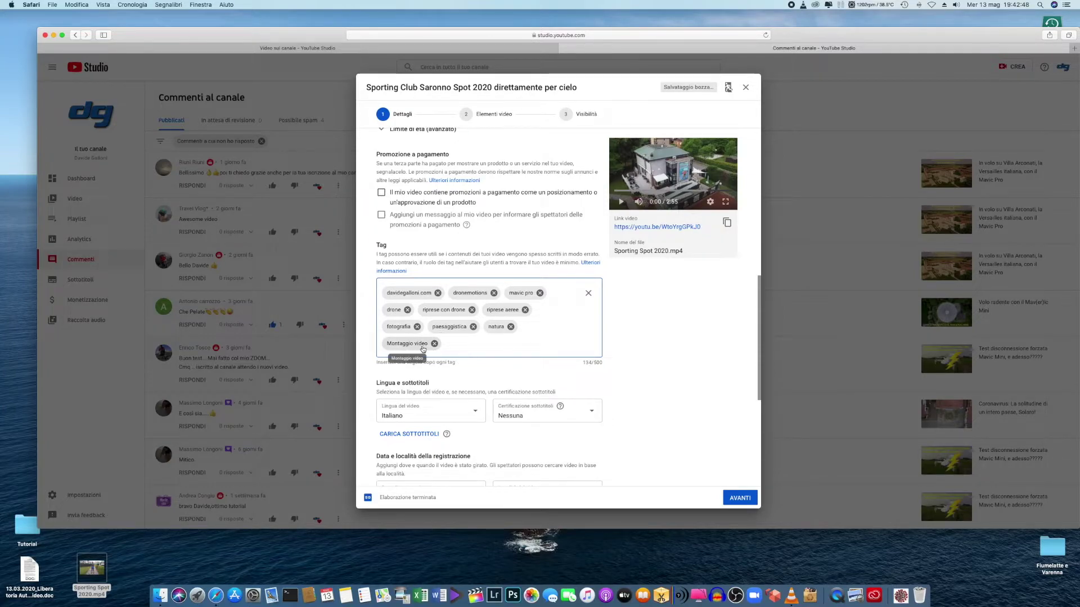
{"action": "left_click", "coordinate": [435, 344]}
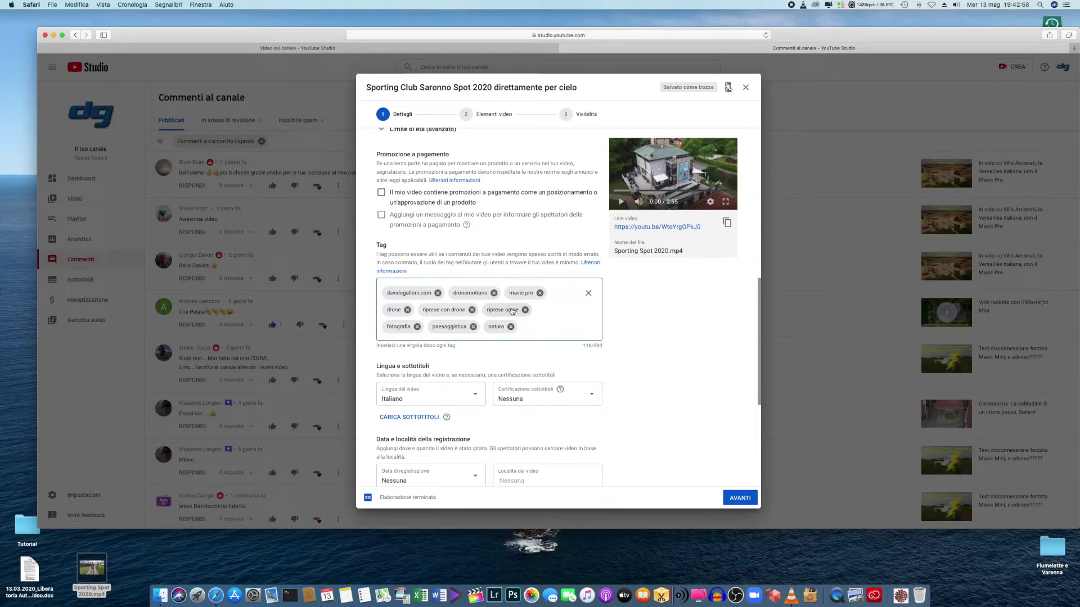
{"action": "left_click", "coordinate": [534, 327]}
- Add tags 'sporting saronno', 'mavic mini', 'lockdown', 'tennis' and the creator's name, reaching 181/500 characters
{"action": "type", "text": "orting saronno"}
{"action": "key", "text": "comma"}
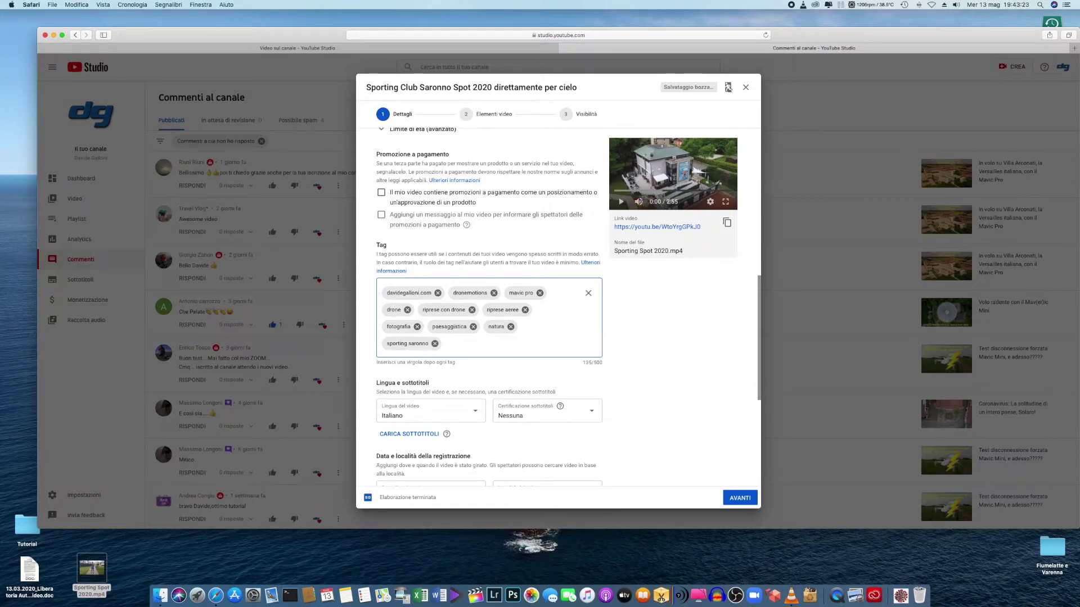
{"action": "type", "text": "mavic mini"}
{"action": "key", "text": "comma"}
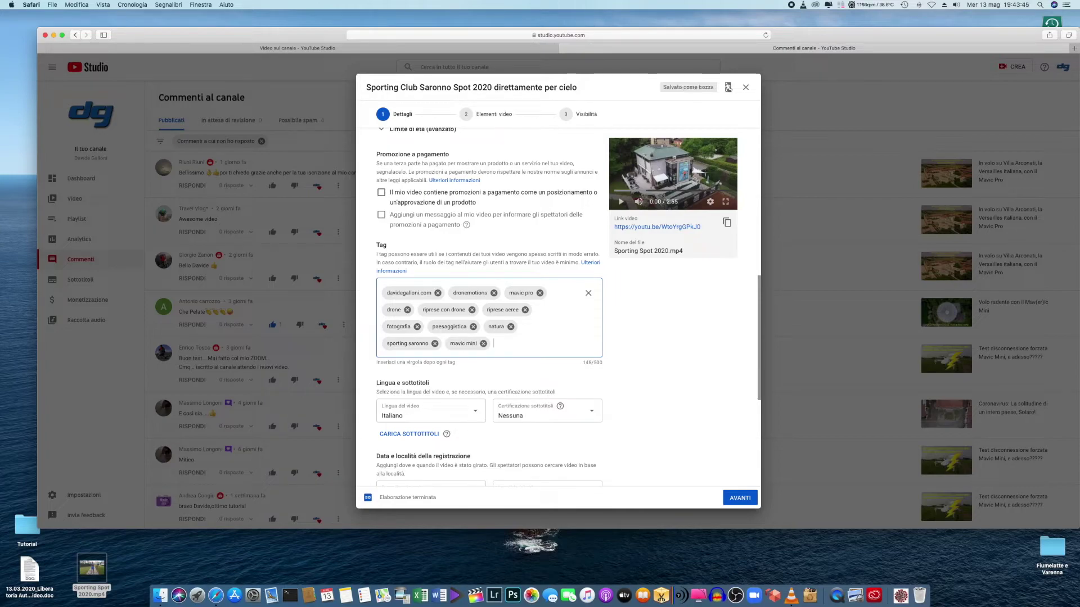
{"action": "type", "text": "lockdown"}
{"action": "type", "text": ", te"}
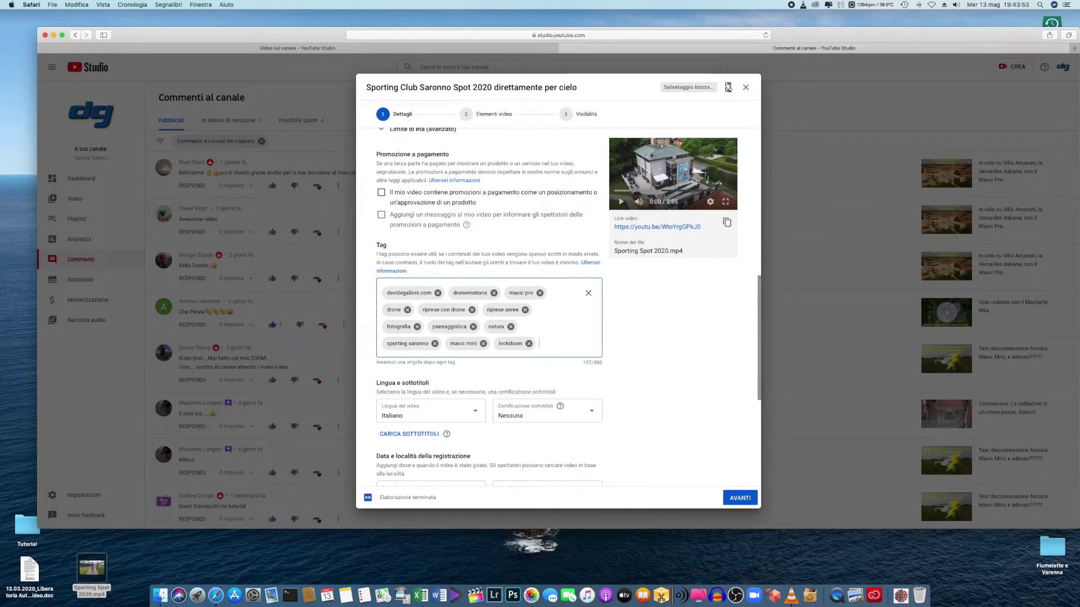
{"action": "type", "text": "nnis"}
{"action": "key", "text": "comma"}
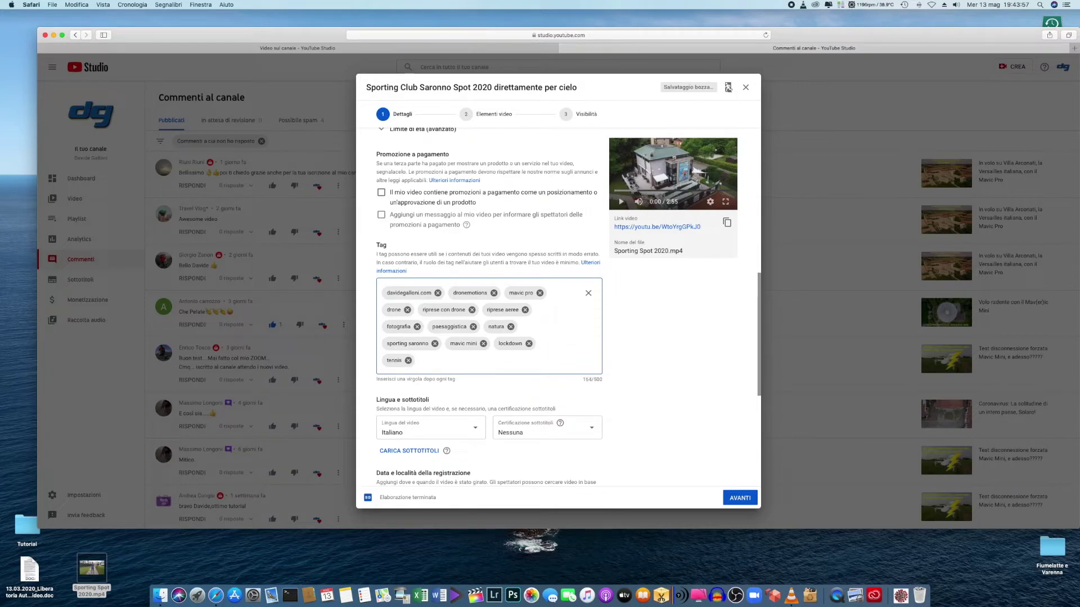
{"action": "type", "text": "Davide"}
{"action": "type", "text": " Galloni"}
{"action": "key", "text": "comma"}
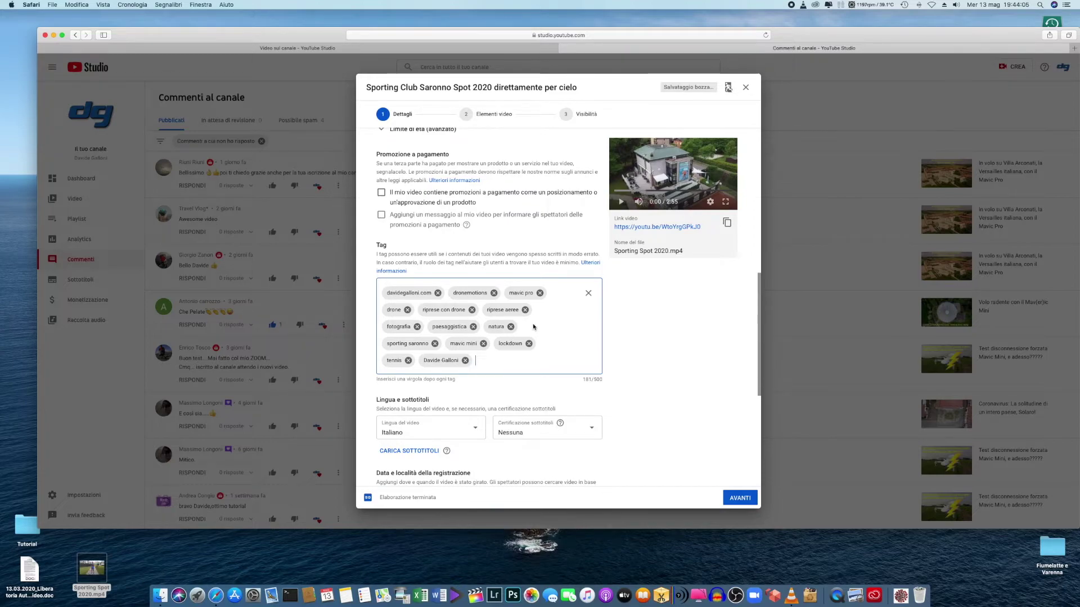
{"action": "scroll", "coordinate": [534, 327], "scroll_direction": "down", "scroll_amount": 3}
{"action": "scroll", "coordinate": [532, 323], "scroll_direction": "down", "scroll_amount": 3}
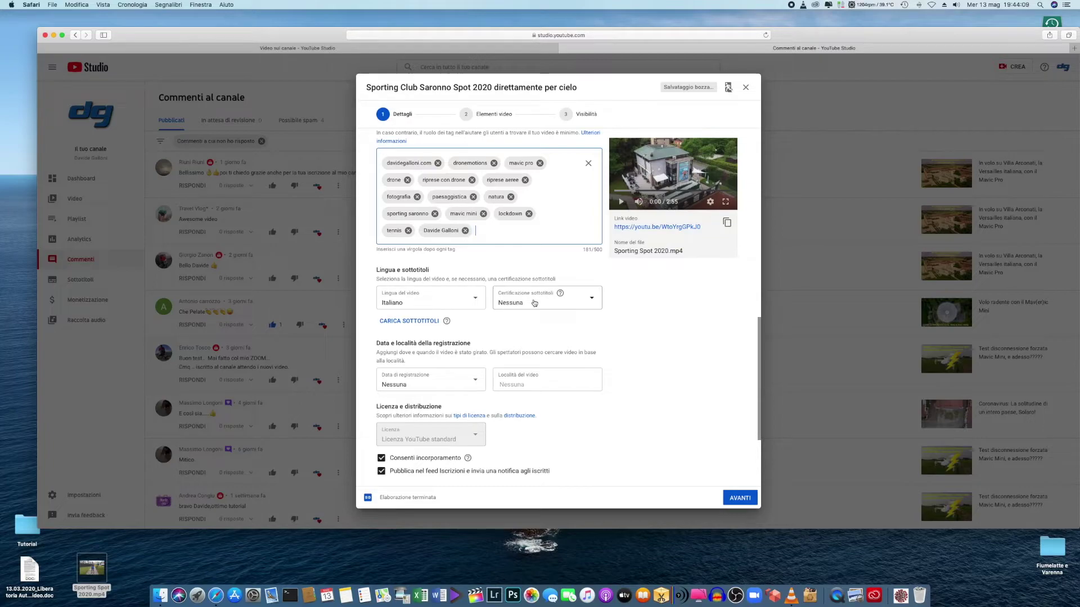
- Pick 1 mag 2020 as the recording date and choose Saronno as the video location
{"action": "left_click", "coordinate": [424, 384]}
{"action": "left_click", "coordinate": [445, 261]}
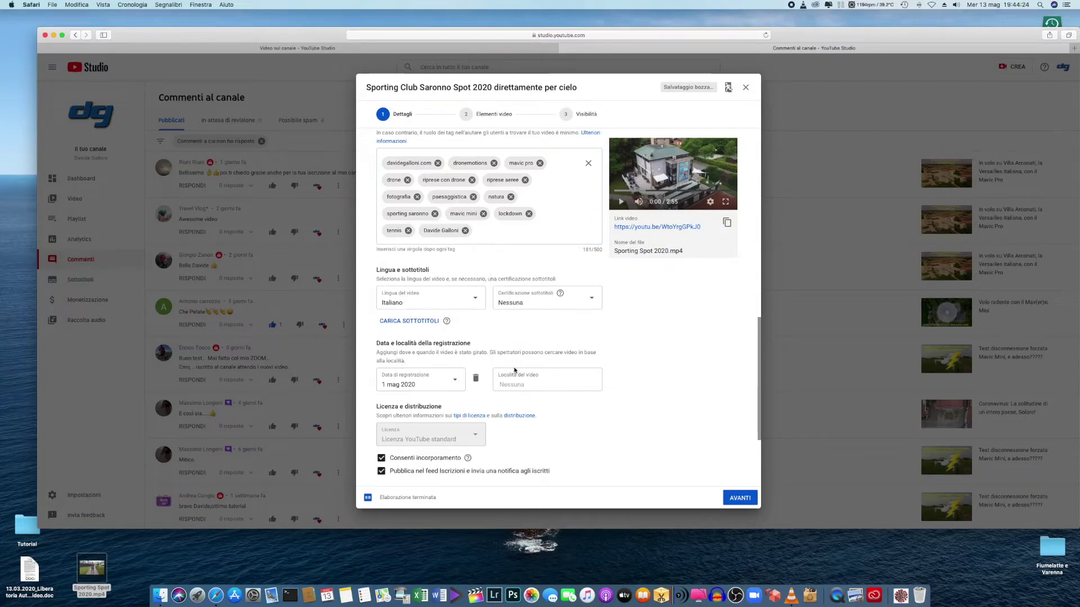
{"action": "left_click", "coordinate": [539, 381]}
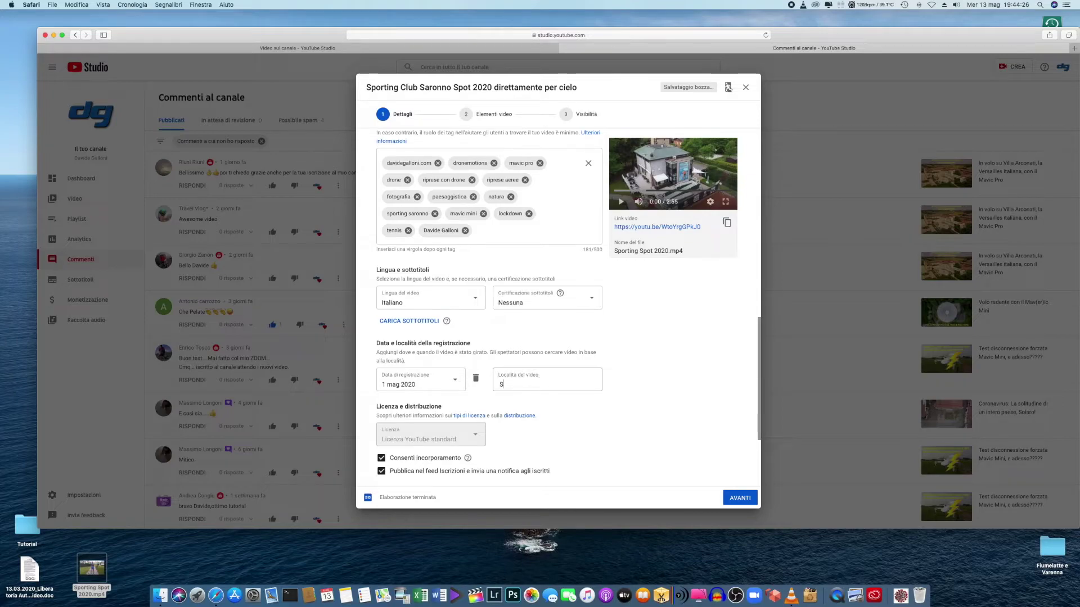
{"action": "type", "text": "Saronno"}
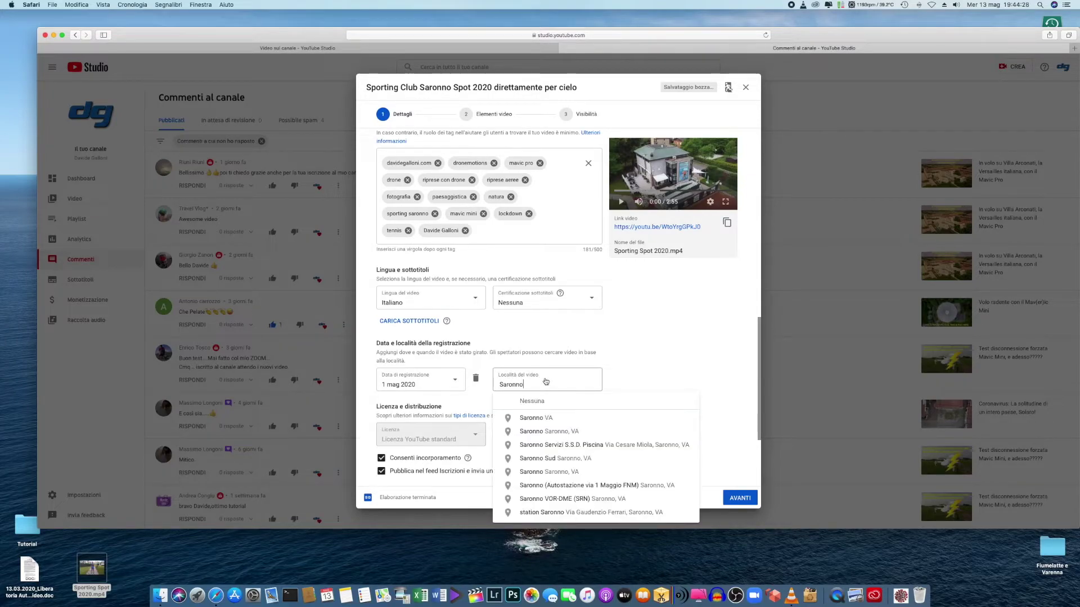
{"action": "left_click", "coordinate": [538, 423]}
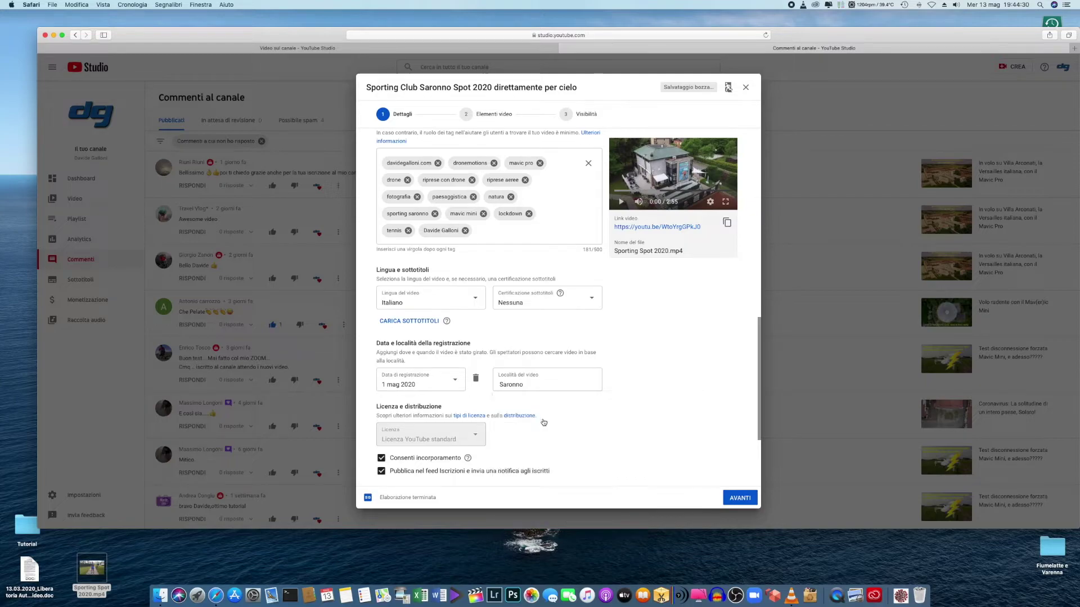
{"action": "scroll", "coordinate": [564, 417], "scroll_direction": "down", "scroll_amount": 3}
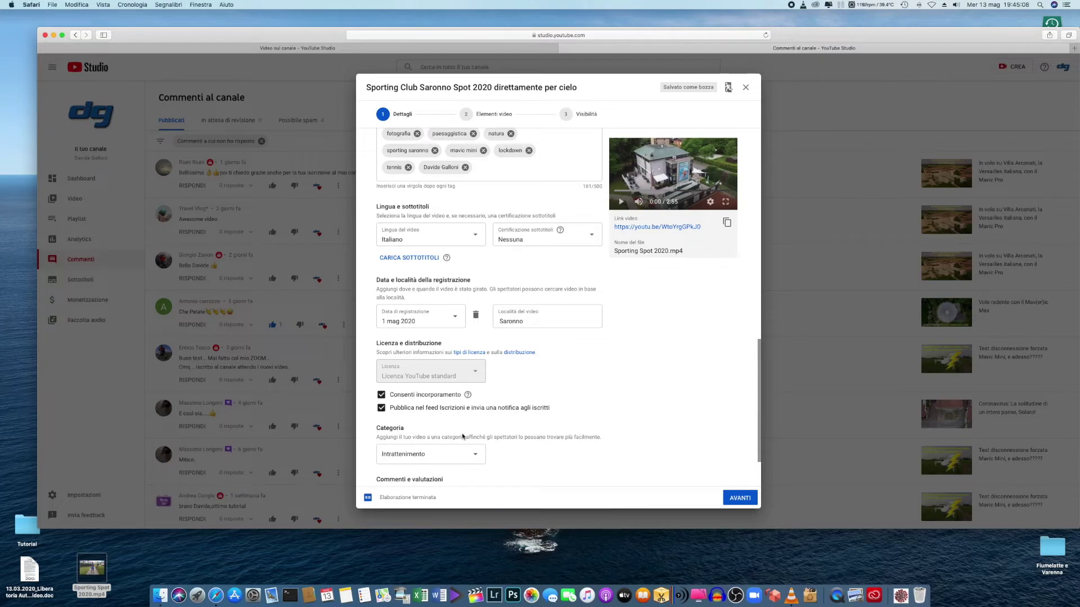
{"action": "scroll", "coordinate": [461, 413], "scroll_direction": "down", "scroll_amount": 3}
{"action": "left_click", "coordinate": [474, 383]}
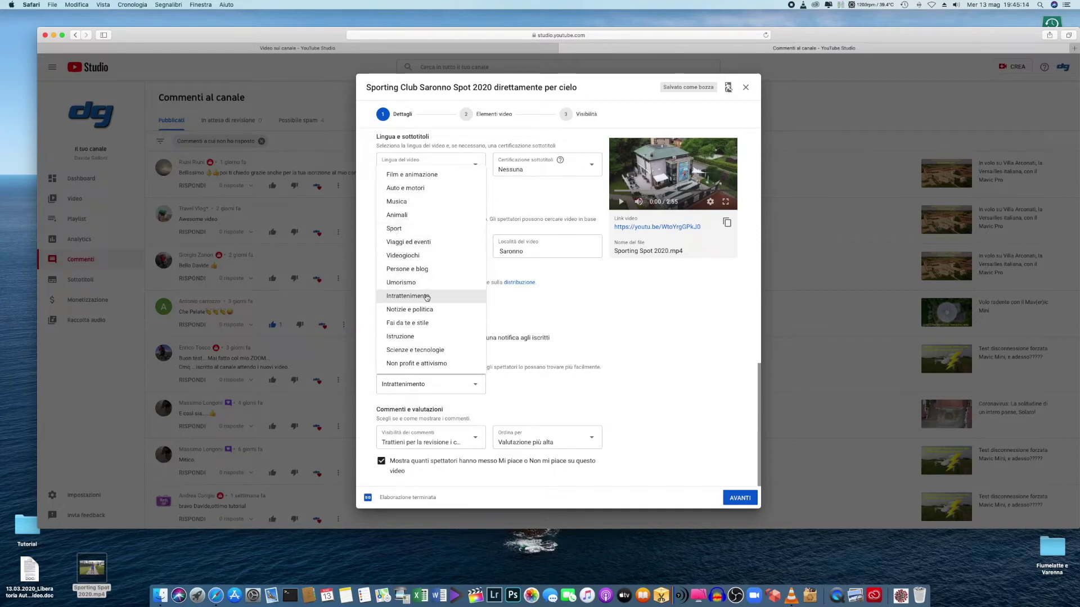
{"action": "left_click", "coordinate": [426, 297]}
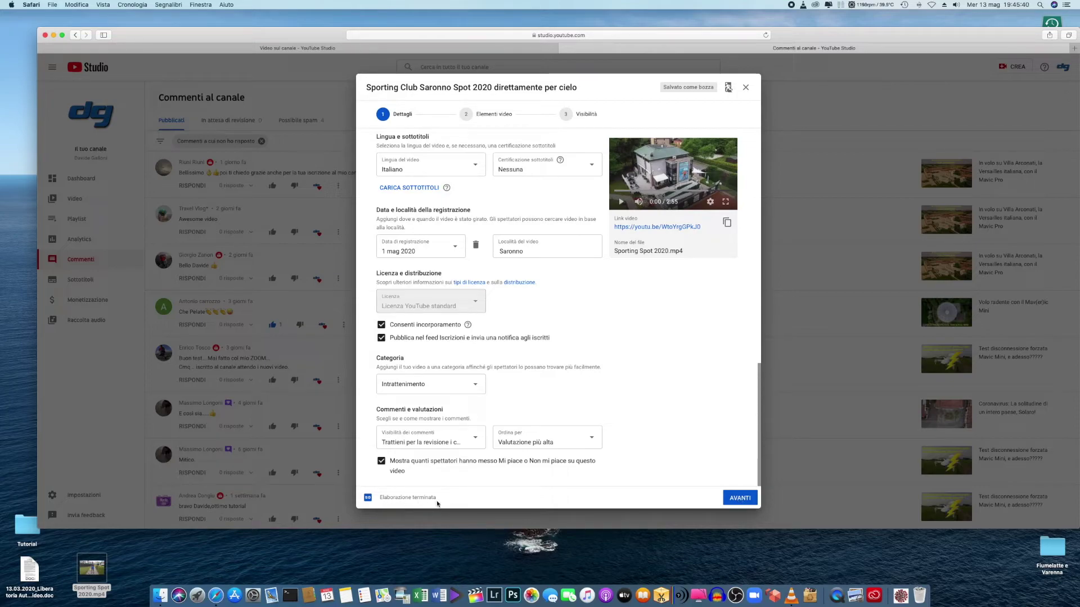
- Advance to the Elementi video step and begin adding an end screen
{"action": "left_click", "coordinate": [740, 498]}
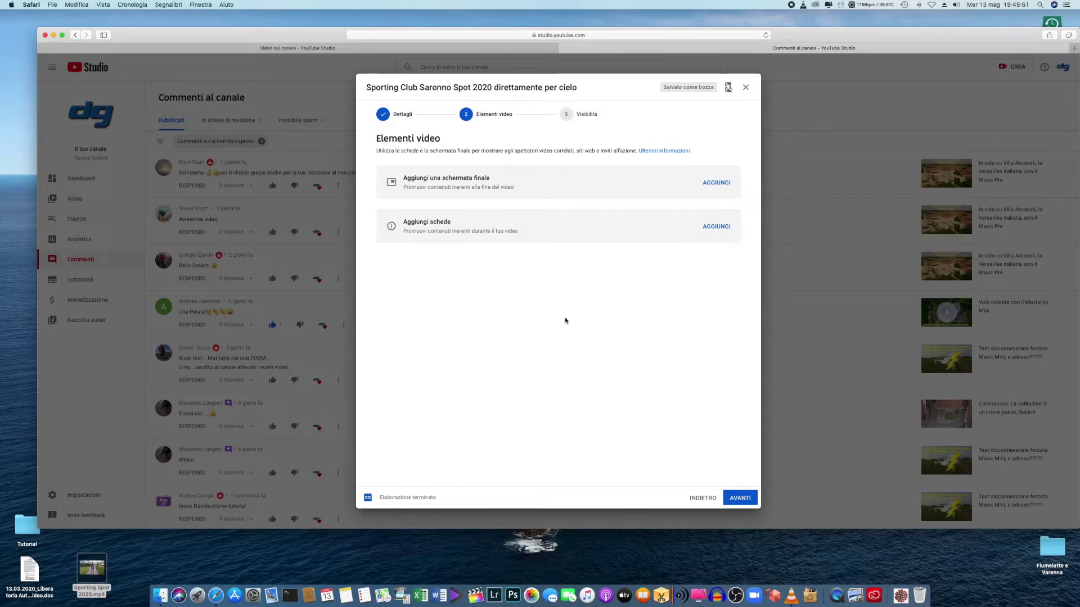
{"action": "left_click", "coordinate": [719, 186]}
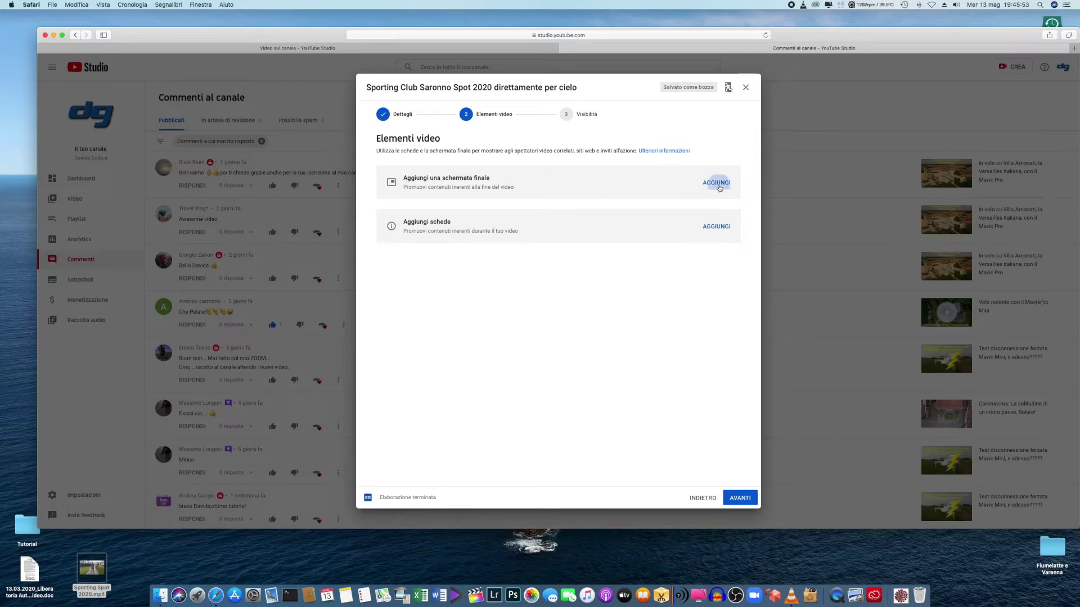
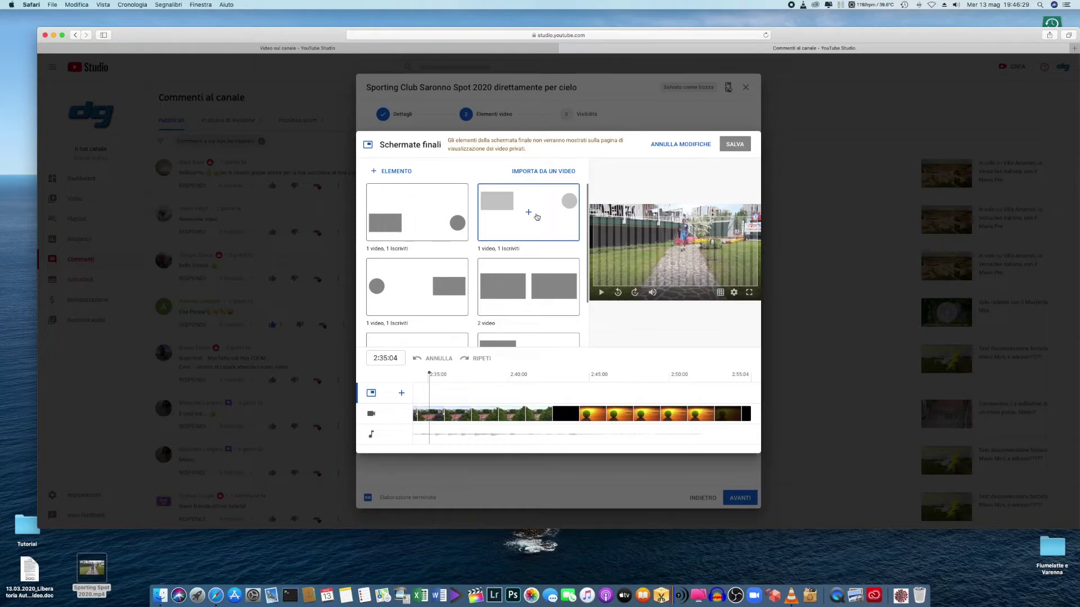
- Apply the '1 video, 1 iscritti' end screen template and save it
{"action": "left_click", "coordinate": [537, 217]}
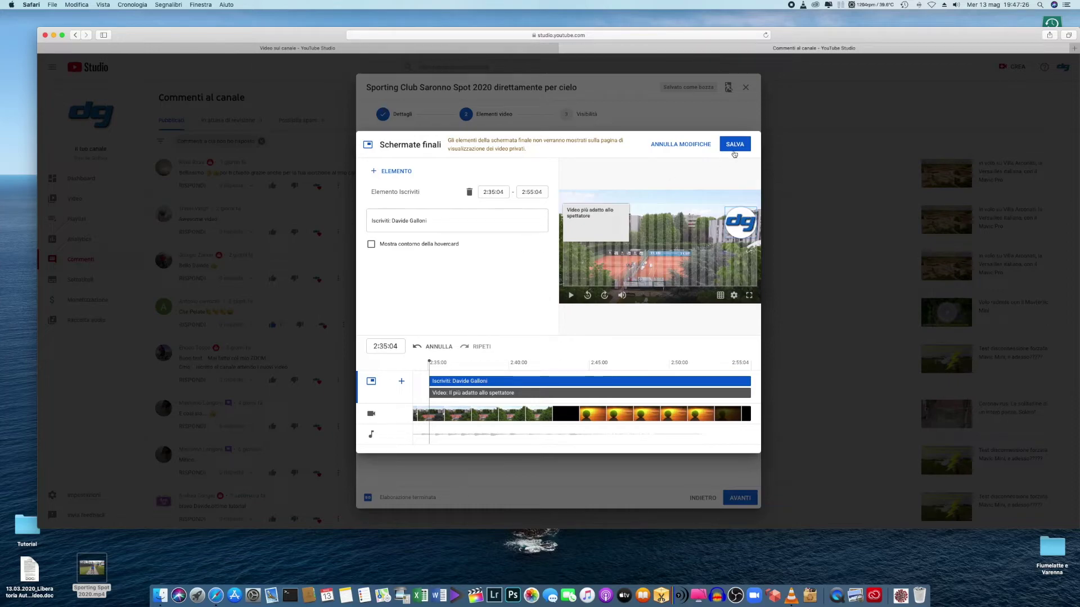
{"action": "left_click", "coordinate": [733, 146]}
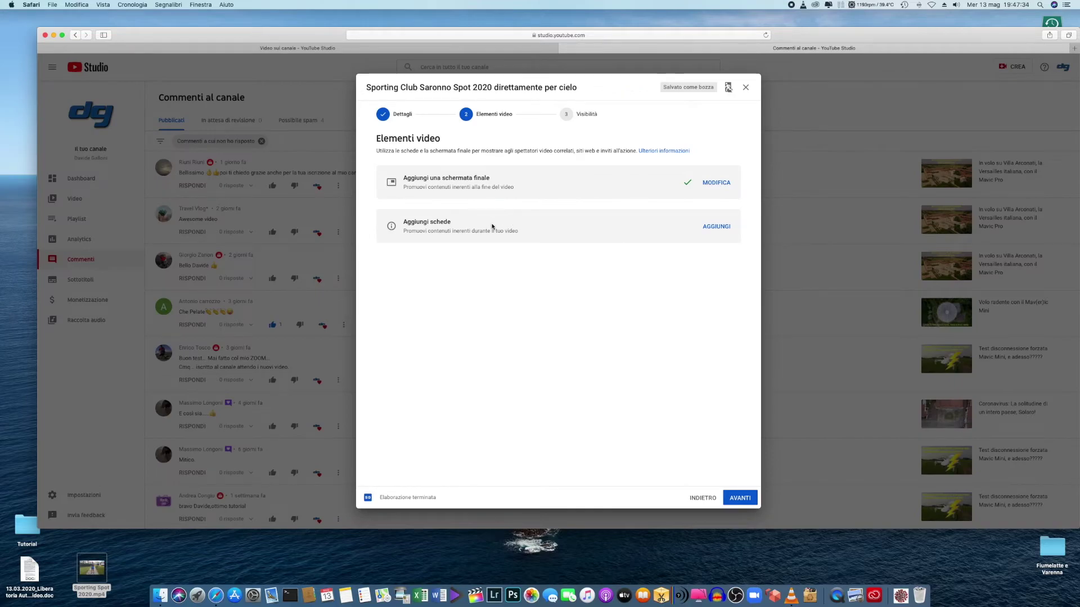
{"action": "left_click", "coordinate": [714, 227]}
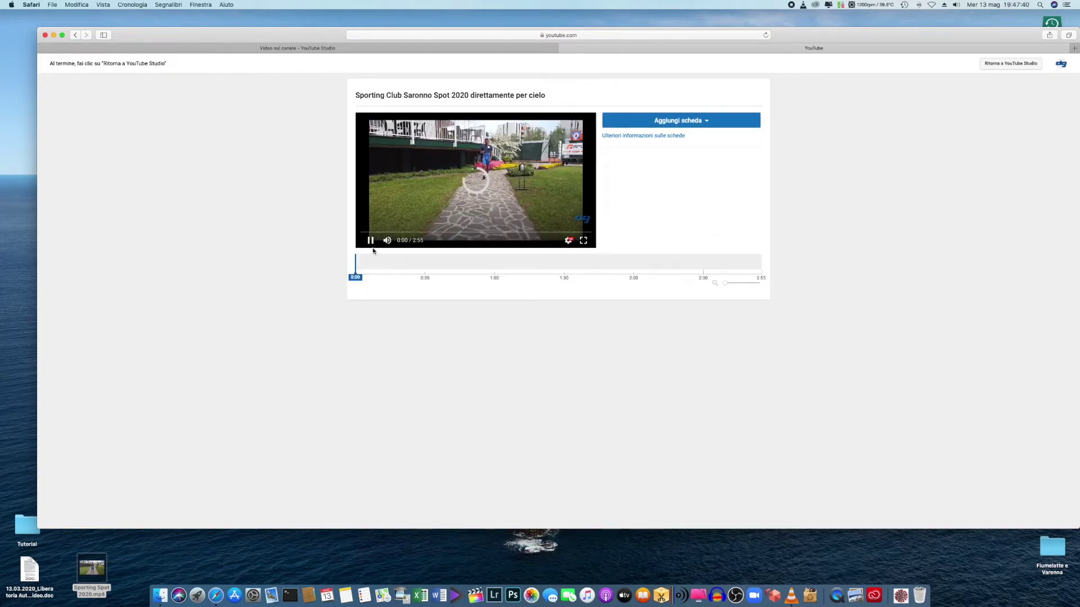
{"action": "left_click", "coordinate": [370, 240]}
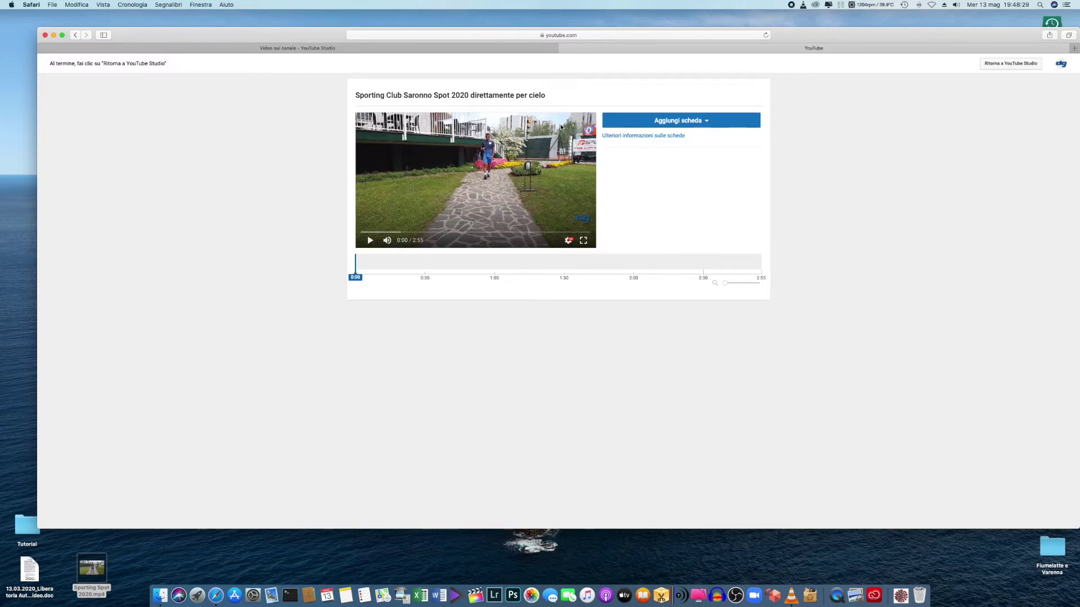
{"action": "left_click", "coordinate": [1010, 64]}
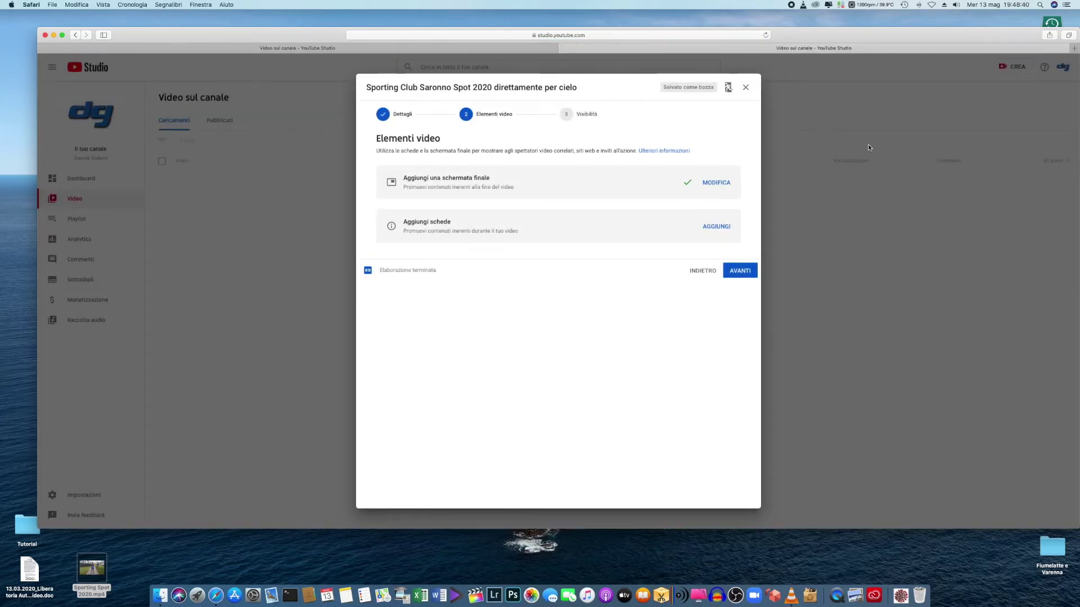
- Advance to the Visibilità step and scroll down to the Programmazione option
{"action": "left_click", "coordinate": [737, 271]}
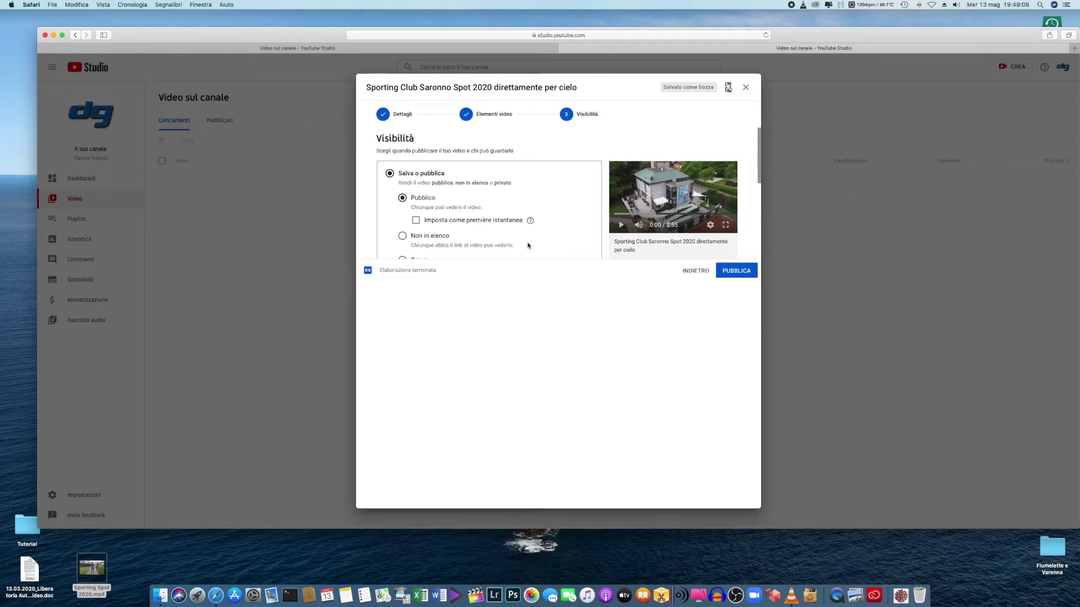
{"action": "scroll", "coordinate": [461, 231], "scroll_direction": "down", "scroll_amount": 2}
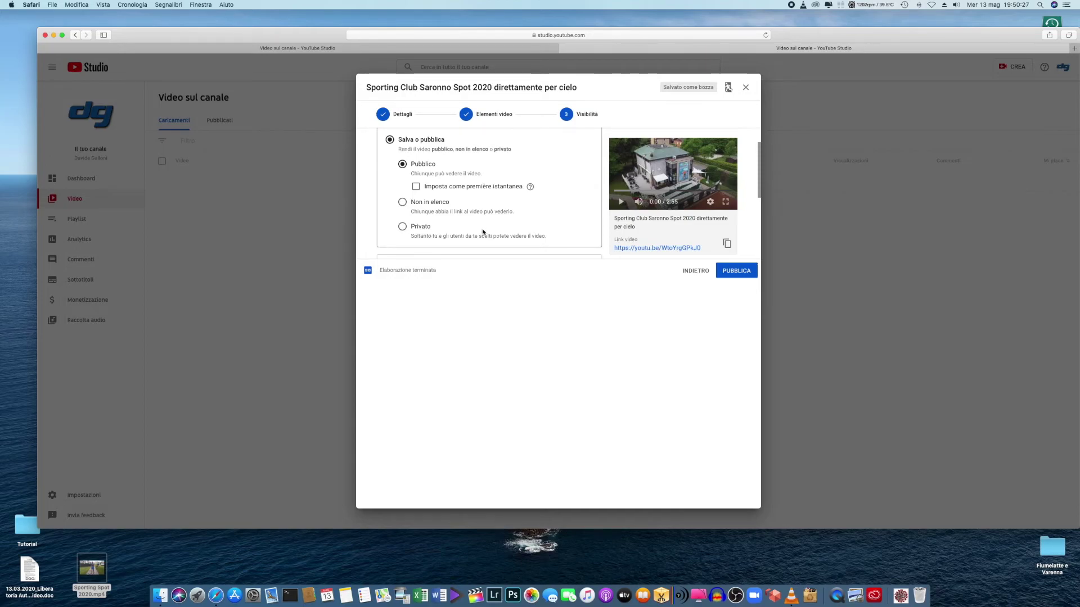
{"action": "scroll", "coordinate": [427, 169], "scroll_direction": "down", "scroll_amount": 1}
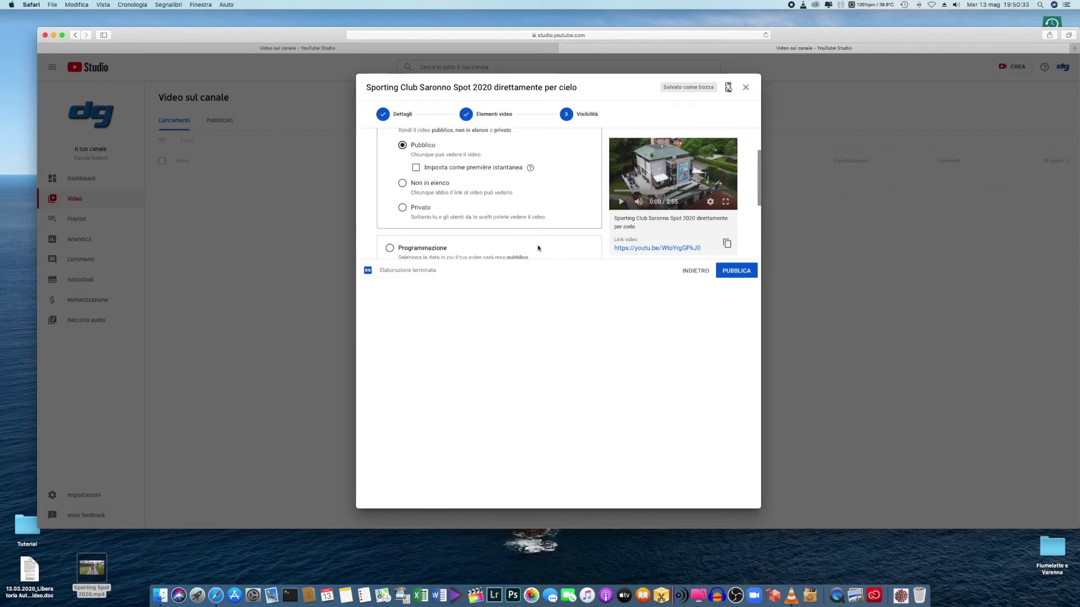
{"action": "scroll", "coordinate": [543, 246], "scroll_direction": "down", "scroll_amount": 2}
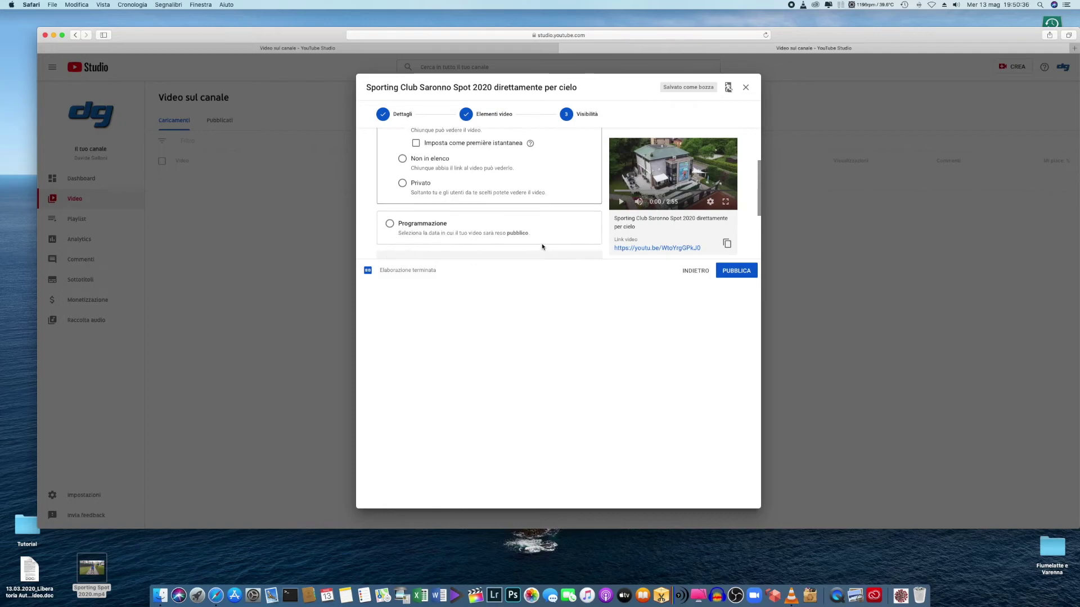
- Choose Programmazione so the video is scheduled, with the date showing 14 mag 2020
{"action": "left_click", "coordinate": [390, 211]}
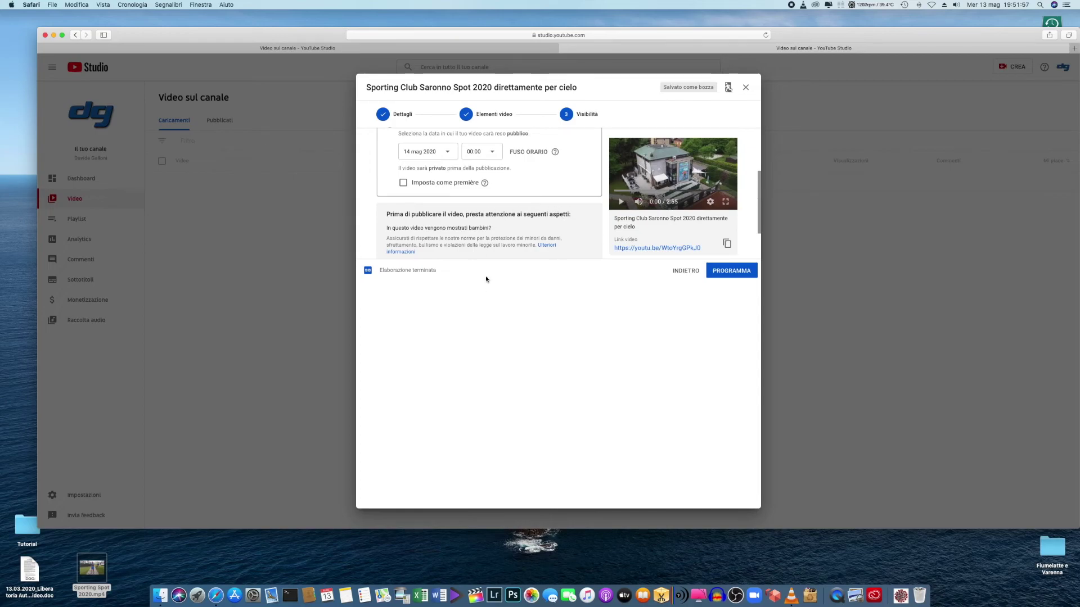
{"action": "scroll", "coordinate": [591, 216], "scroll_direction": "up", "scroll_amount": 2}
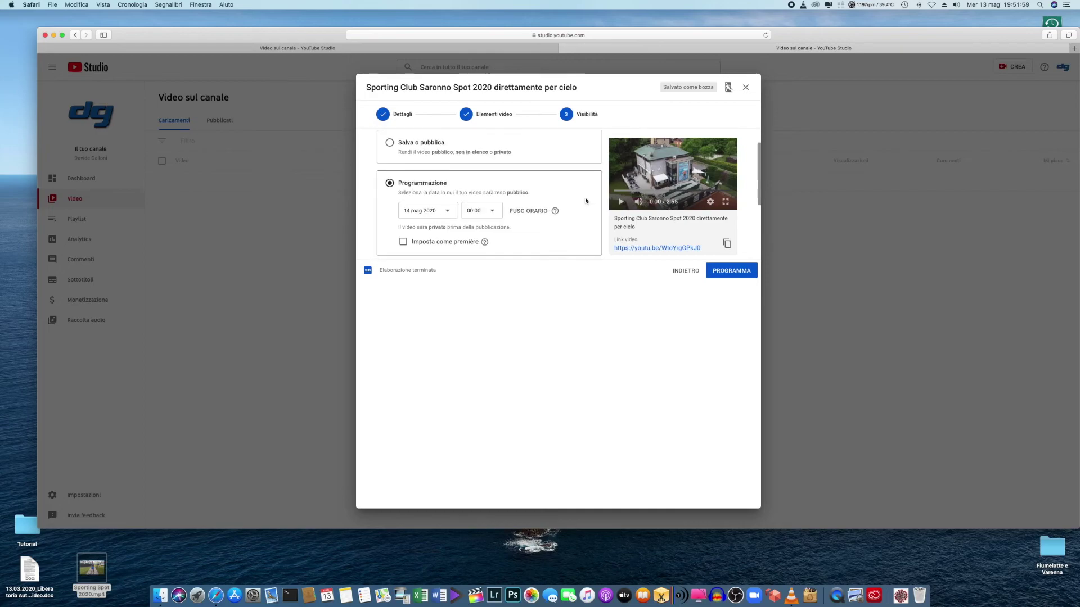
{"action": "scroll", "coordinate": [591, 216], "scroll_direction": "up", "scroll_amount": 1}
{"action": "scroll", "coordinate": [591, 216], "scroll_direction": "up", "scroll_amount": 1}
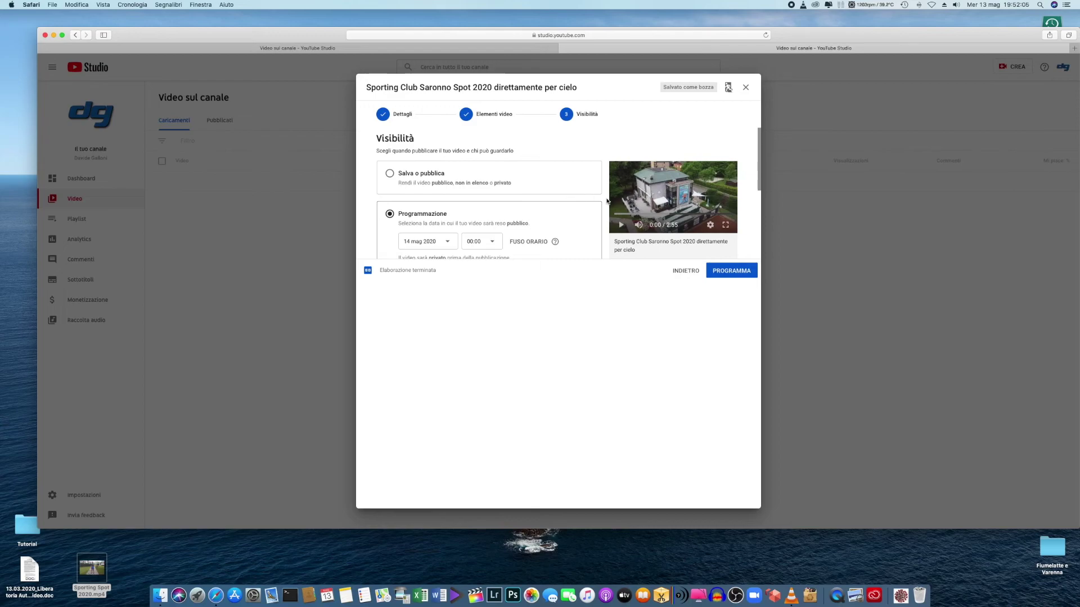
{"action": "scroll", "coordinate": [484, 191], "scroll_direction": "down", "scroll_amount": 2}
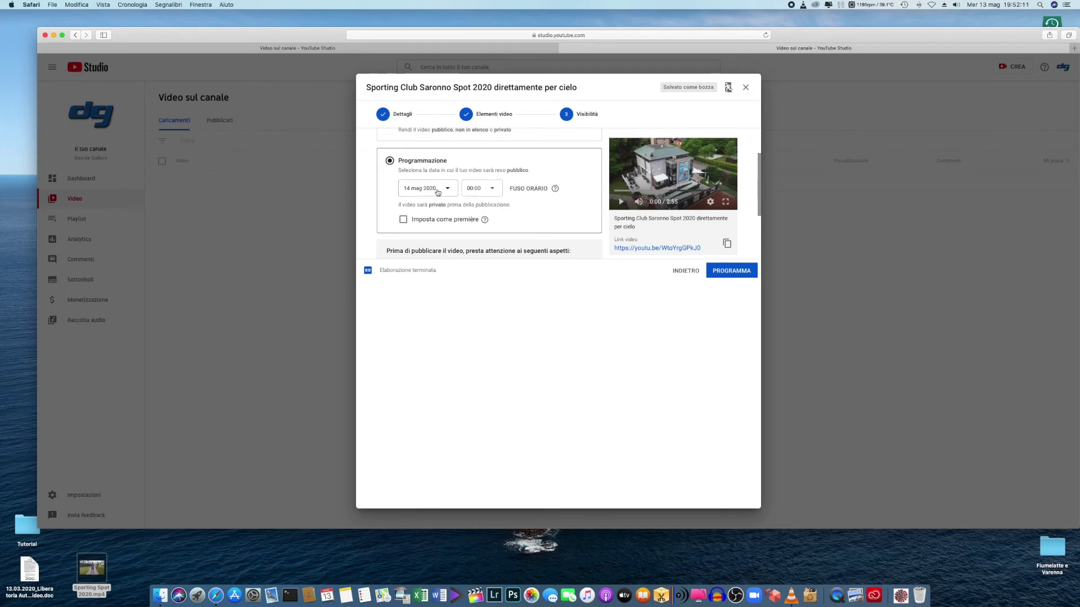
- Set the scheduled publishing time to 20:30 on 14 mag 2020
{"action": "left_click", "coordinate": [469, 192]}
{"action": "scroll", "coordinate": [466, 333], "scroll_direction": "down", "scroll_amount": 3}
{"action": "scroll", "coordinate": [458, 315], "scroll_direction": "down", "scroll_amount": 5}
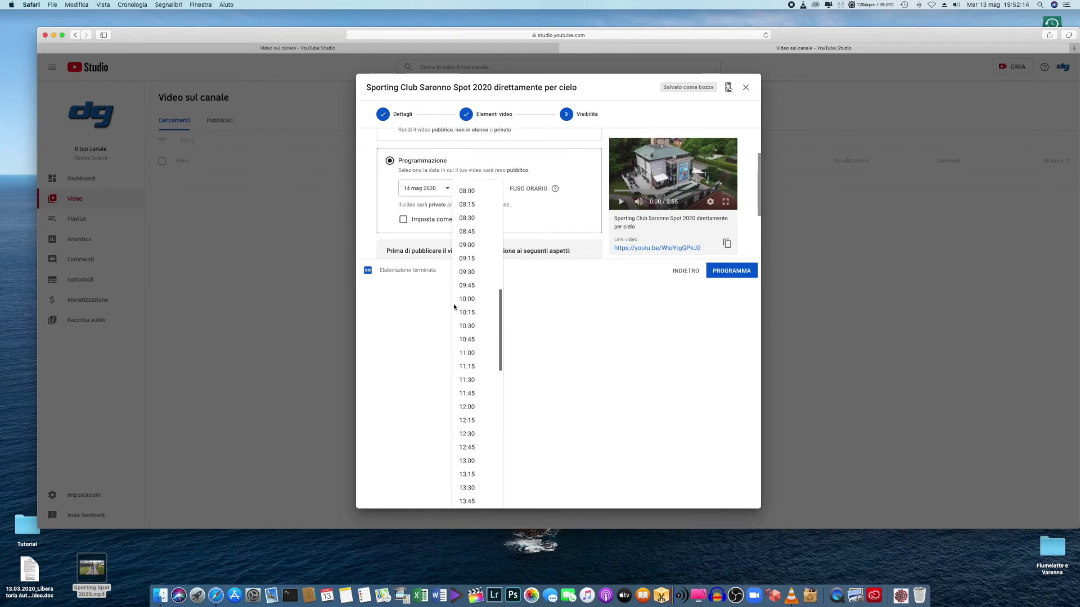
{"action": "scroll", "coordinate": [456, 309], "scroll_direction": "down", "scroll_amount": 5}
{"action": "scroll", "coordinate": [455, 307], "scroll_direction": "down", "scroll_amount": 4}
{"action": "left_click", "coordinate": [467, 416]}
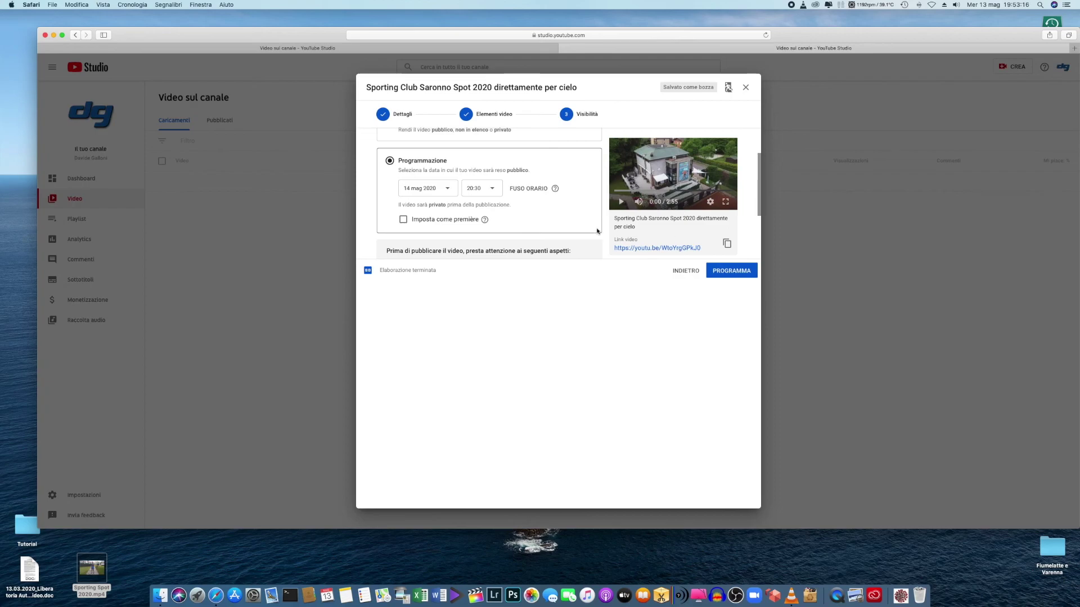
{"action": "scroll", "coordinate": [604, 221], "scroll_direction": "up", "scroll_amount": 2}
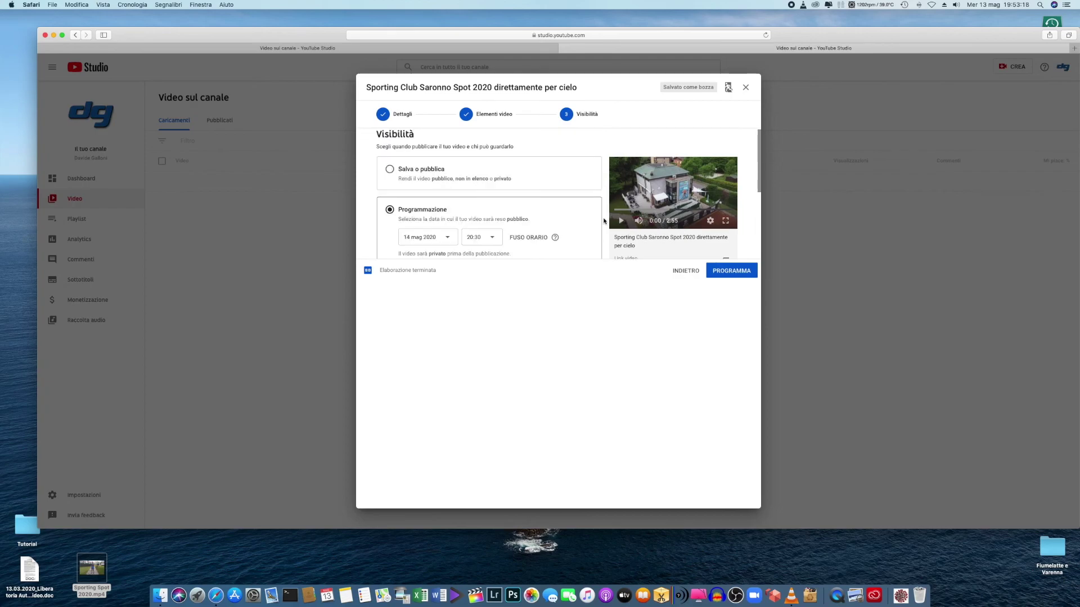
{"action": "scroll", "coordinate": [604, 221], "scroll_direction": "down", "scroll_amount": 2}
{"action": "scroll", "coordinate": [604, 221], "scroll_direction": "down", "scroll_amount": 3}
{"action": "scroll", "coordinate": [604, 221], "scroll_direction": "up", "scroll_amount": 4}
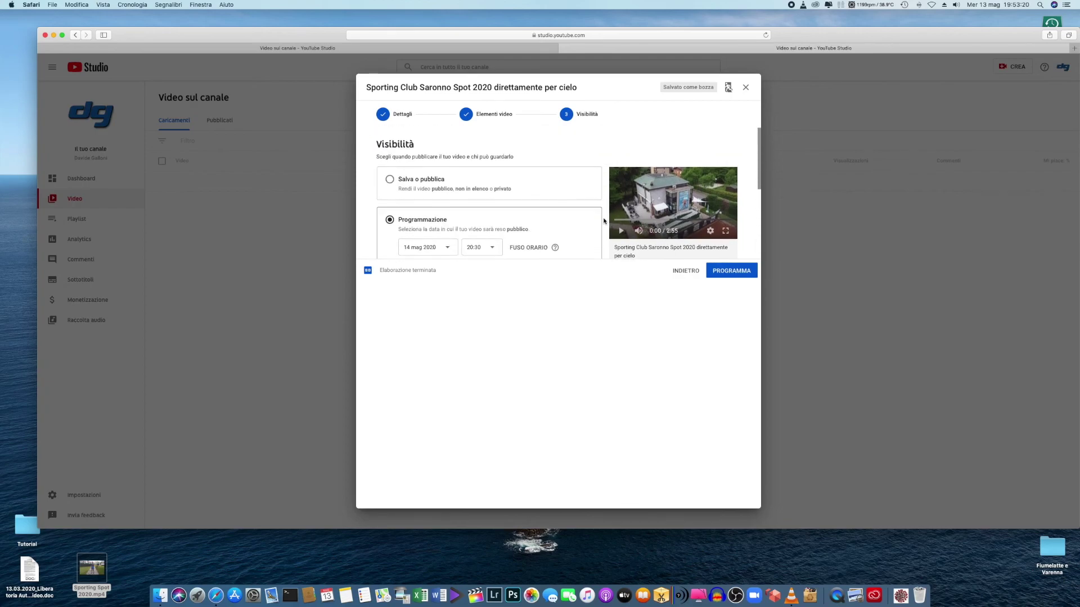